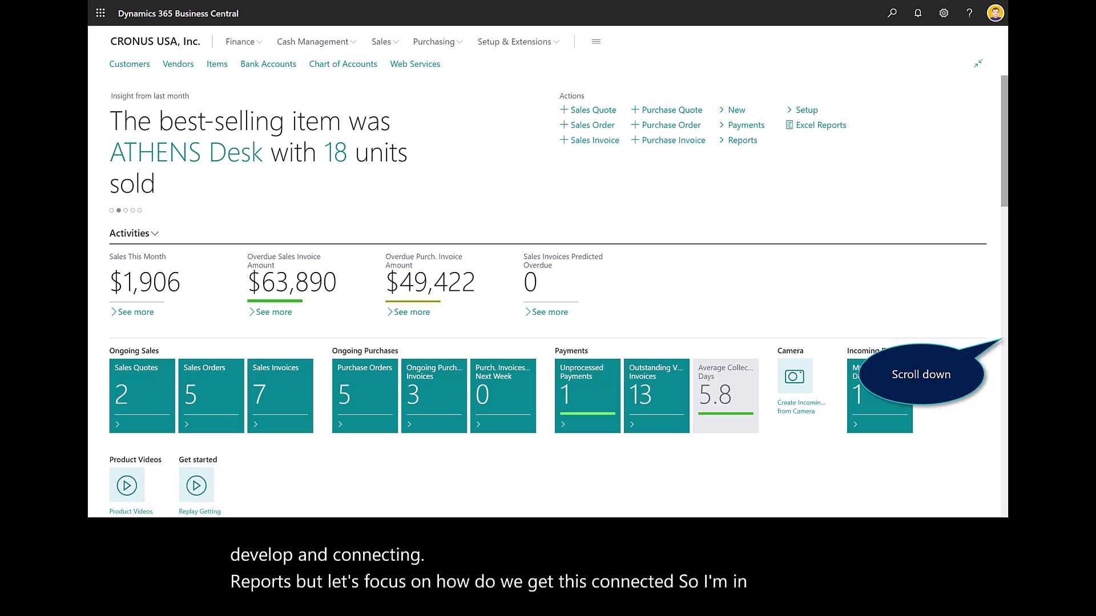
Start Power BI report setup from the Power BI Reports part, pass the licence step, and open the Power BI home page
scroll(548, 286, down, 10)
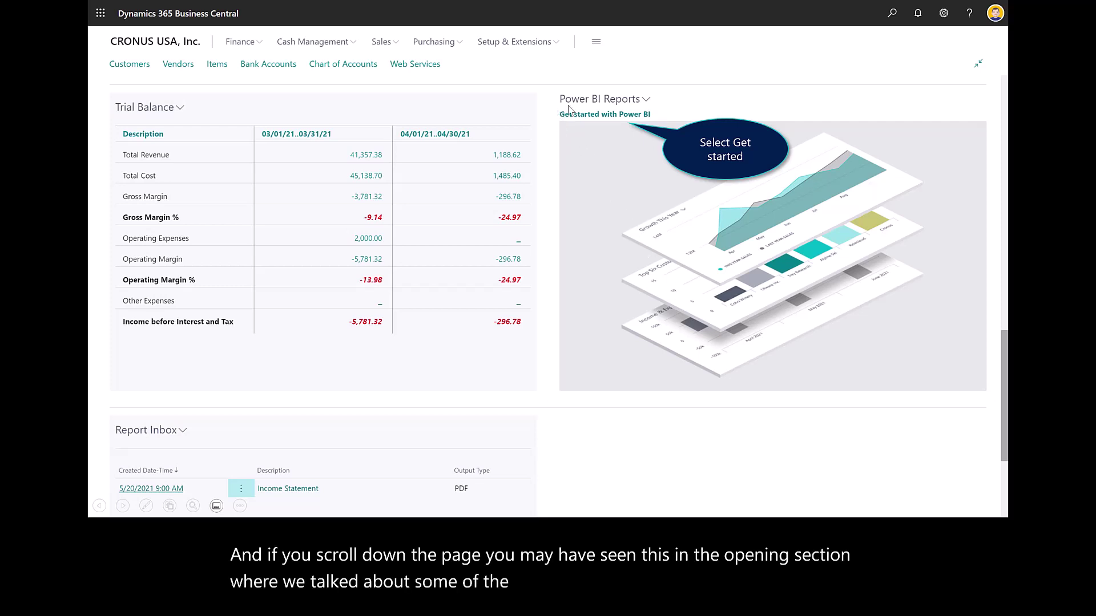
click(616, 116)
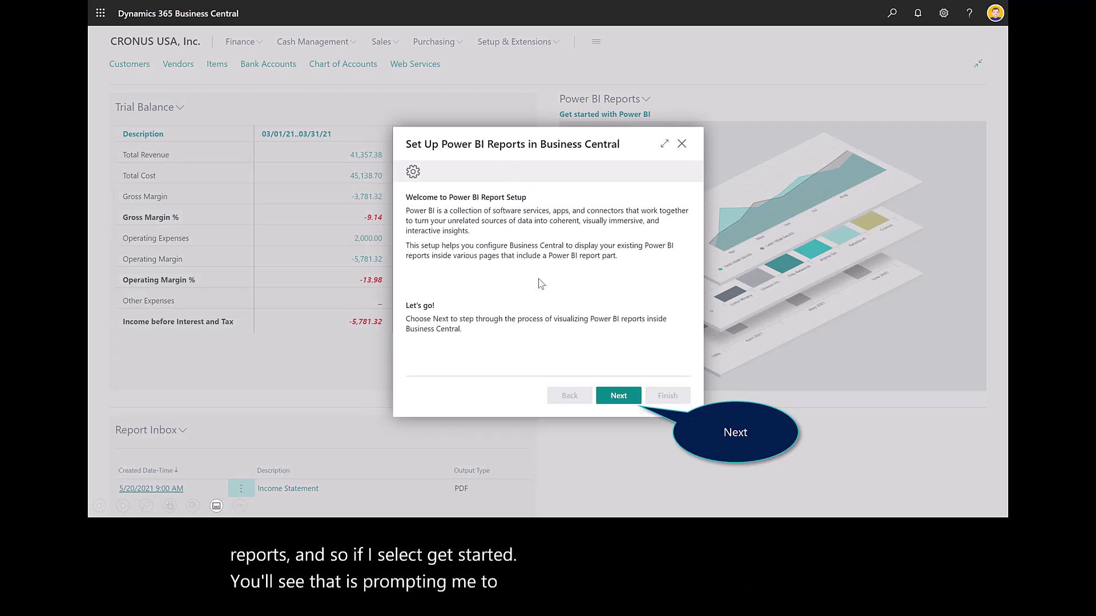
click(615, 398)
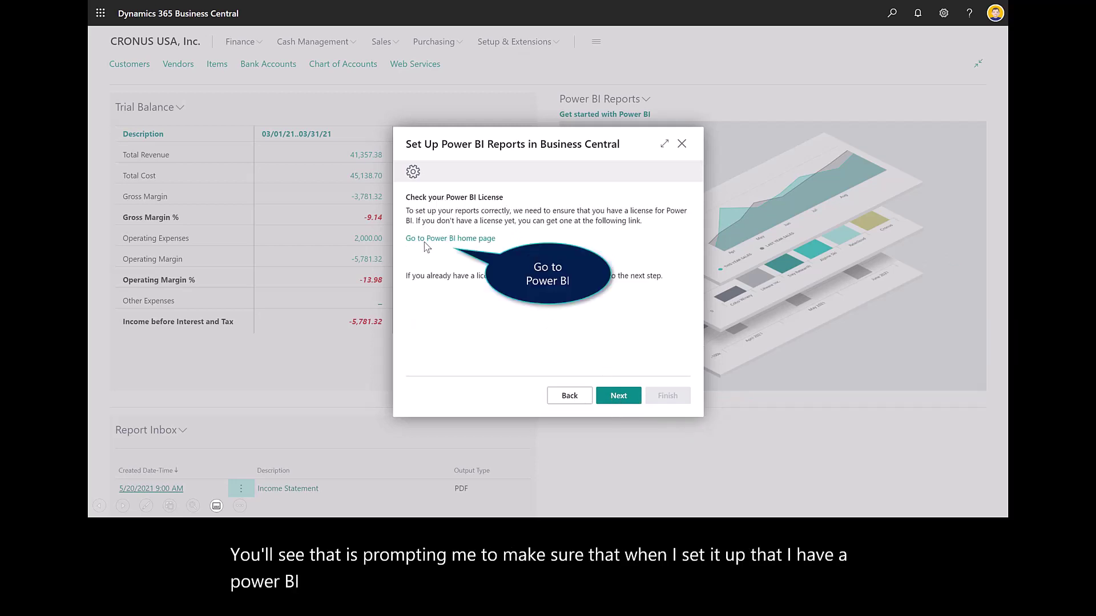
click(475, 239)
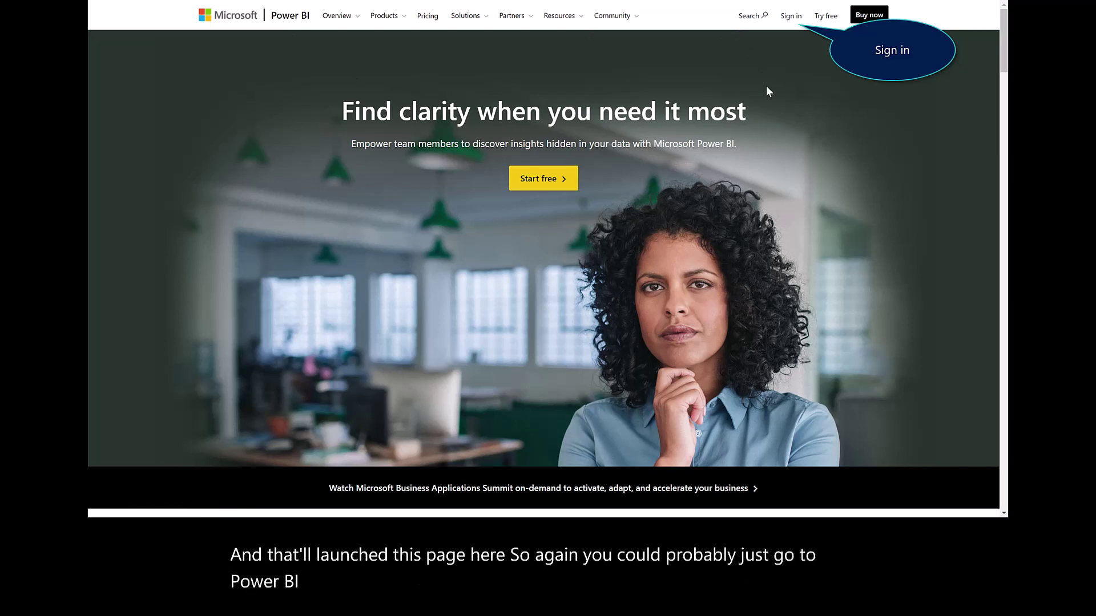
Sign in to the Power BI service, then return to the Business Central setup wizard
click(798, 18)
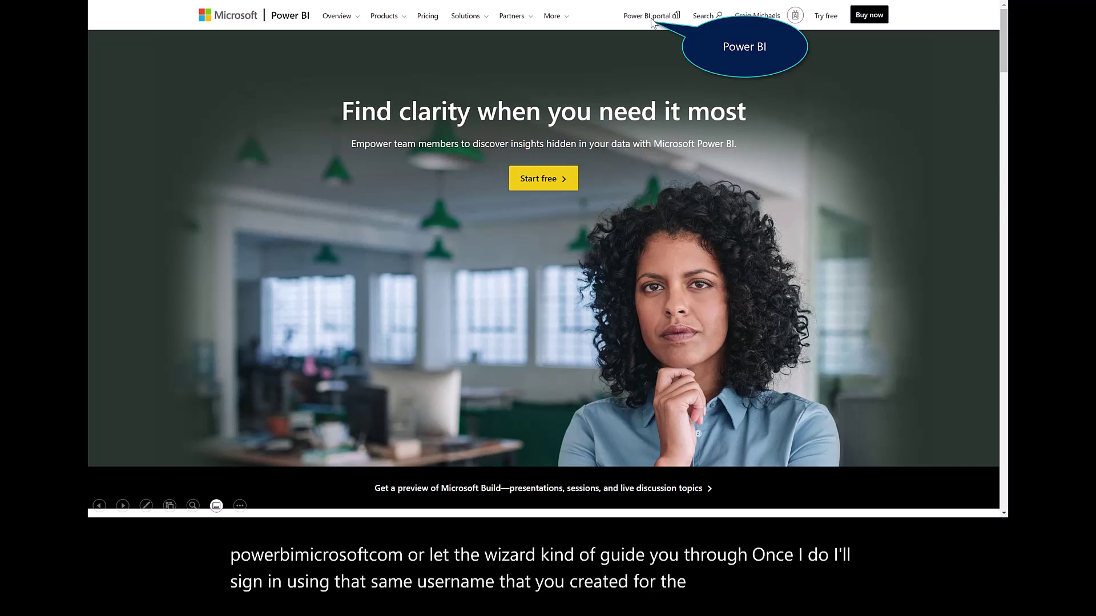
key(alt+Tab)
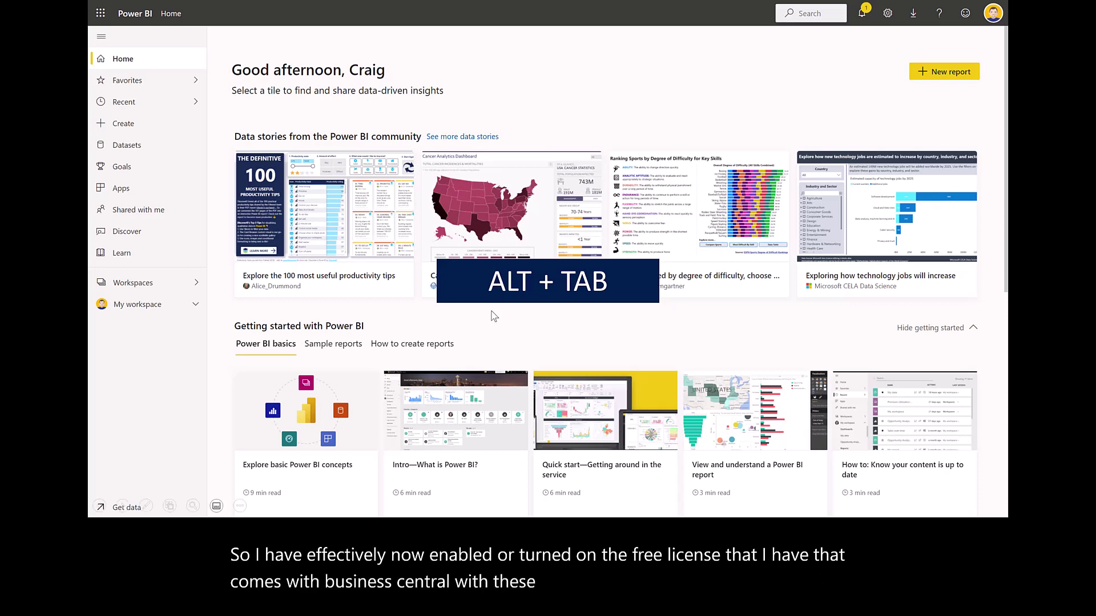
key(alt+Tab)
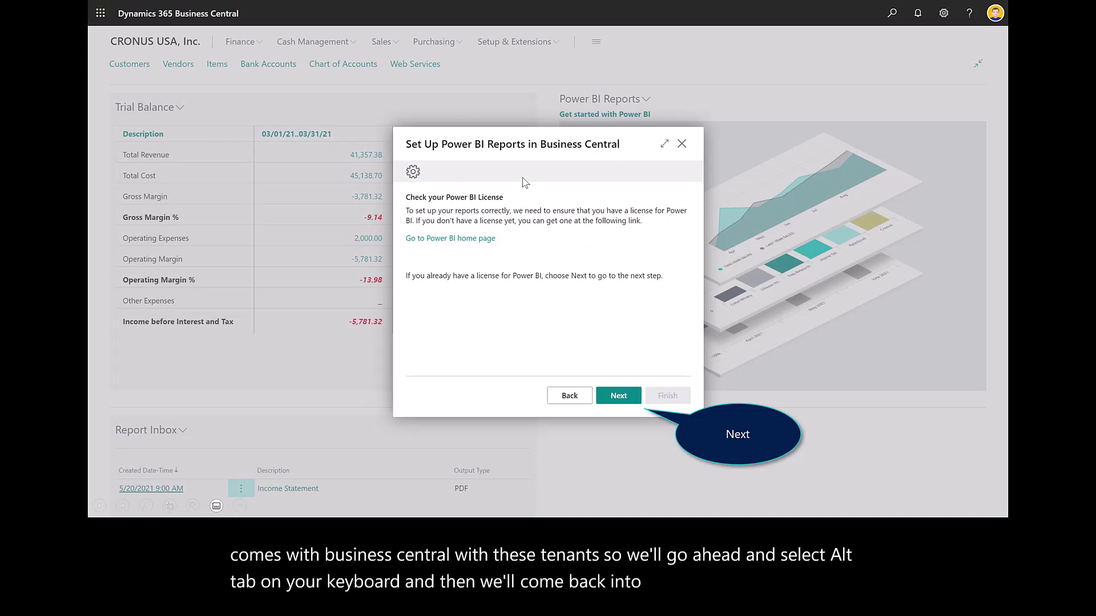
Finish the Power BI setup wizard to upload the demo report, then refresh the Power BI Reports part
click(631, 398)
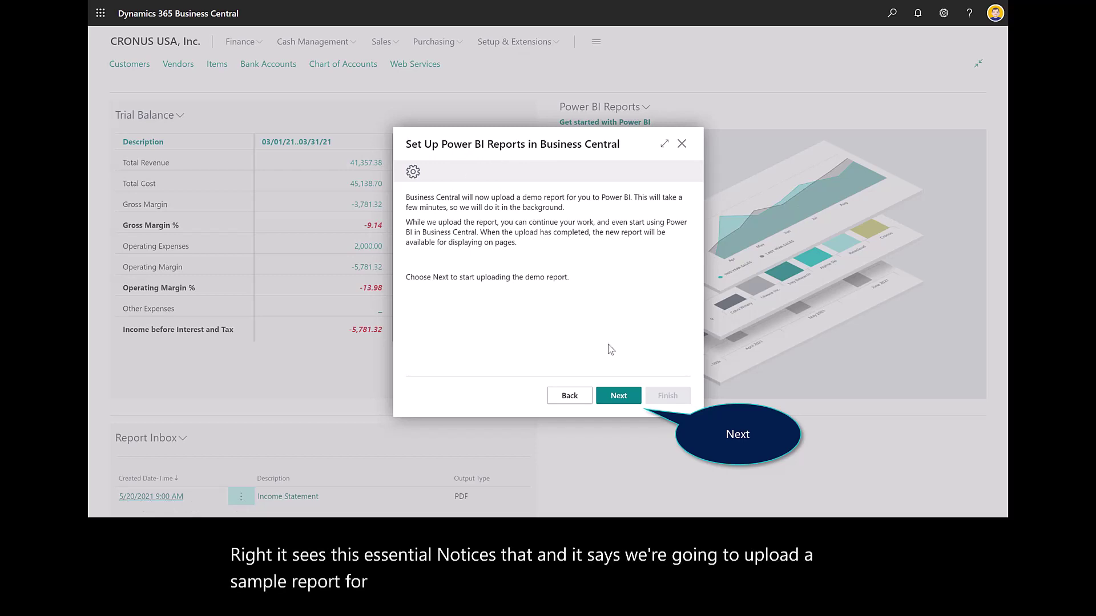
click(621, 396)
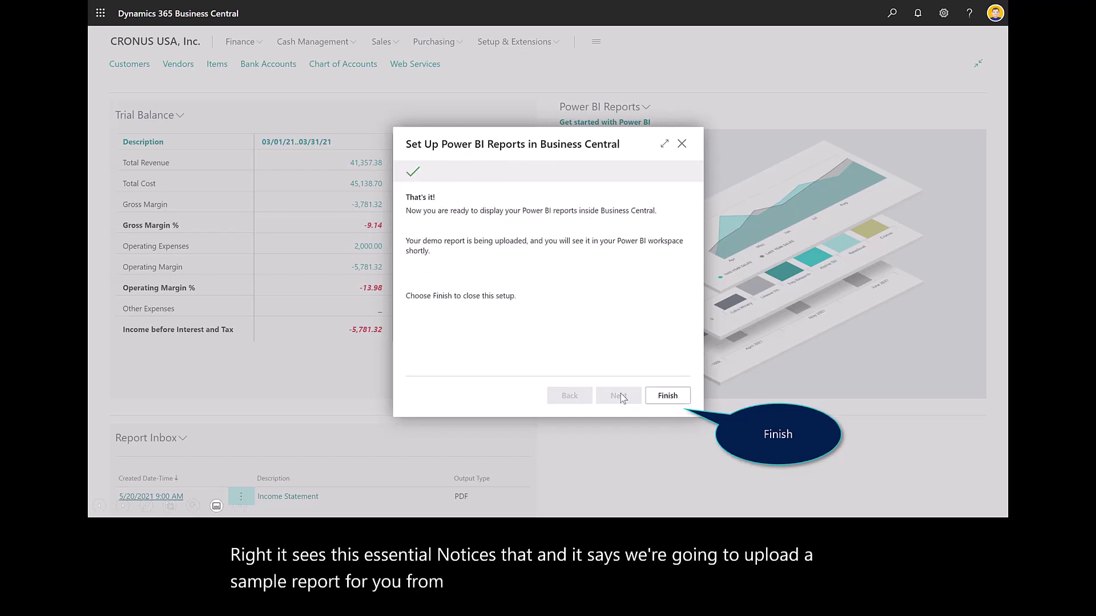
click(668, 396)
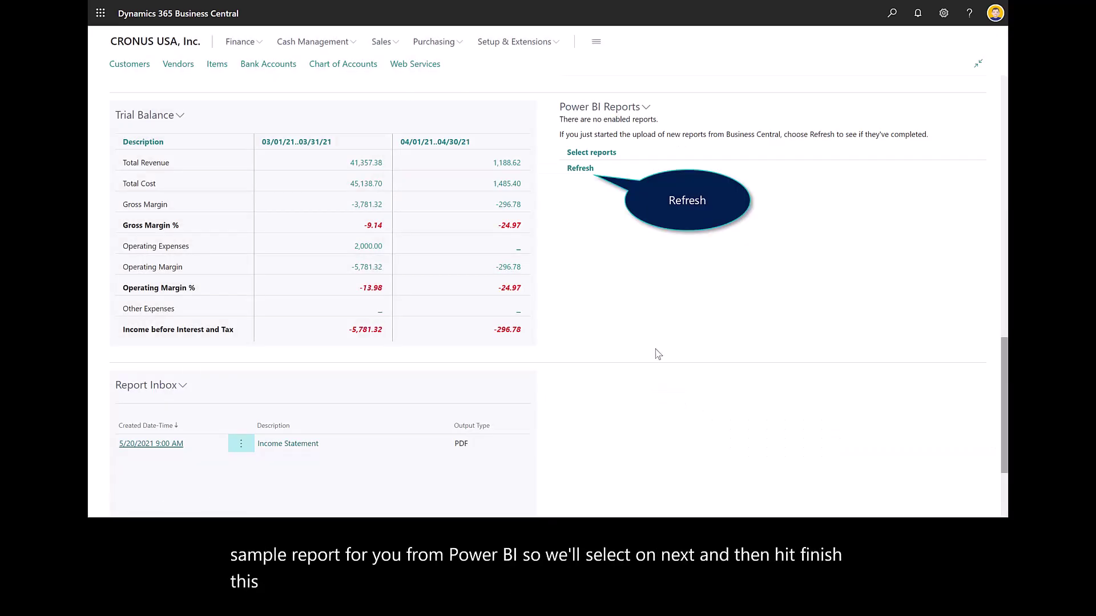
click(581, 169)
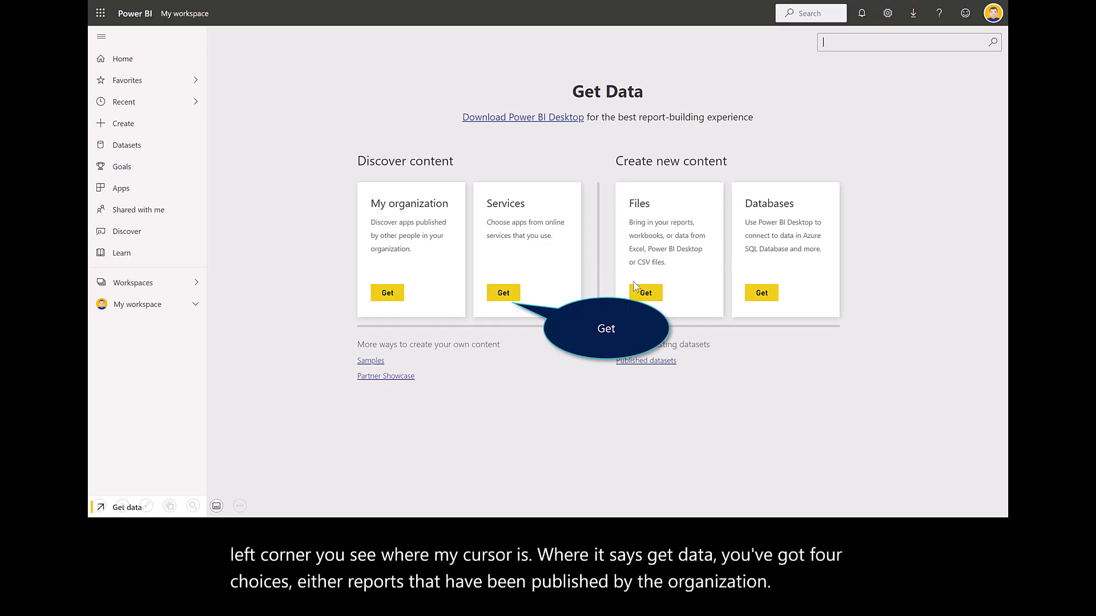
Search Power BI service apps for 'Business Central' and open the Finance app's listing
click(503, 293)
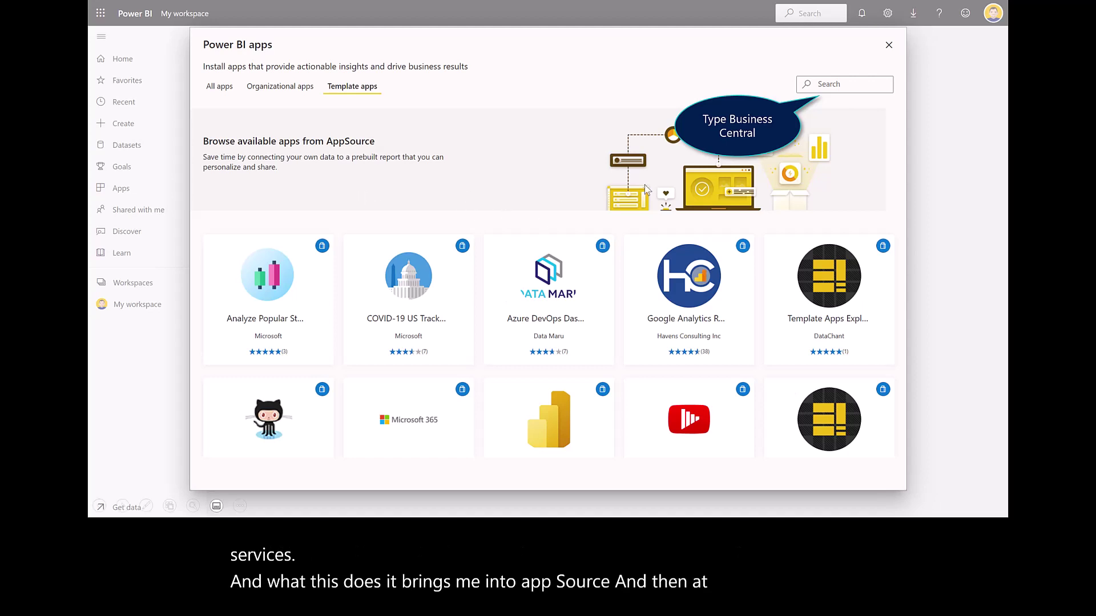
text(Business Central)
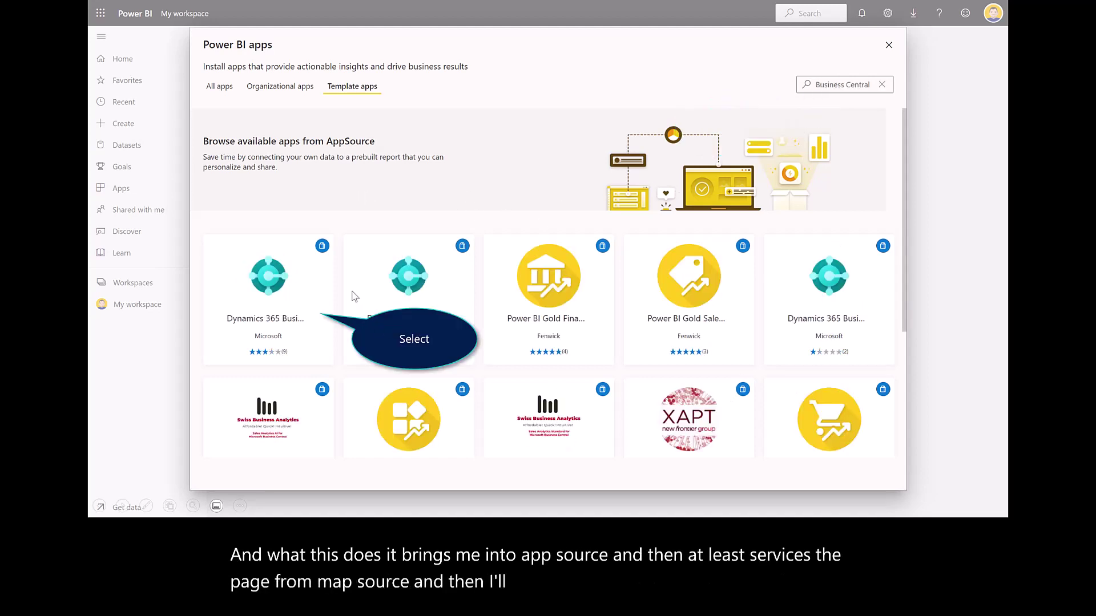
click(258, 278)
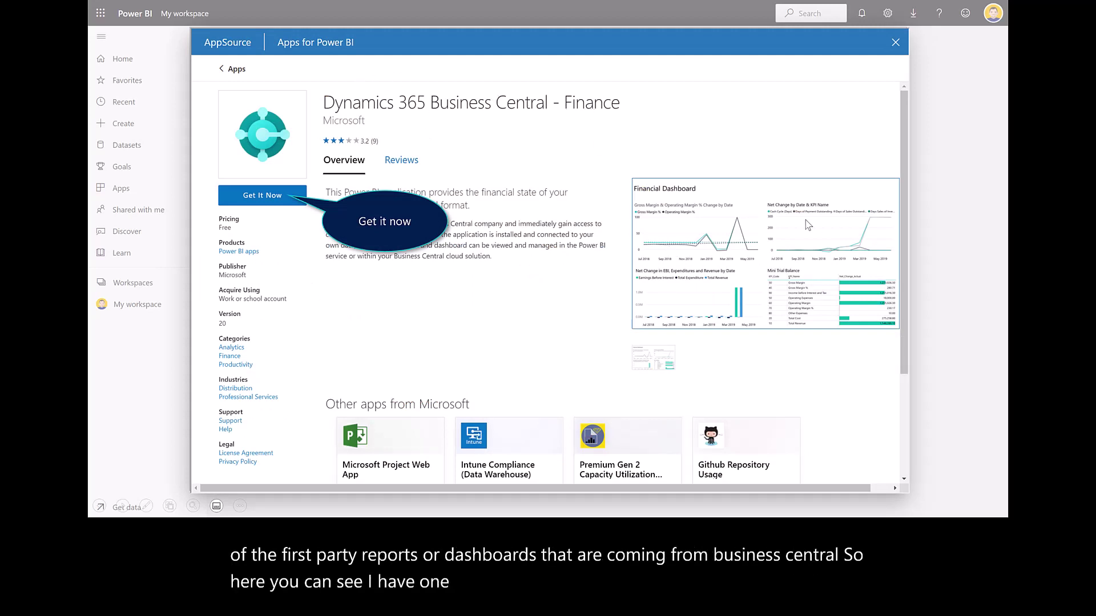
Get the Business Central - Finance app, submit the profile form, and install it
click(256, 195)
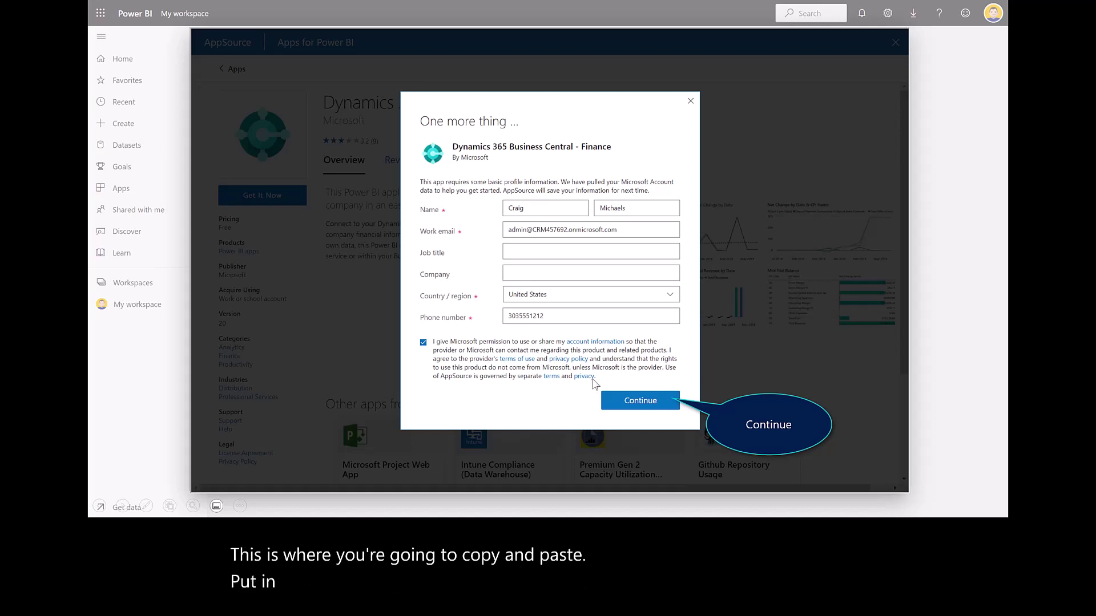
click(636, 401)
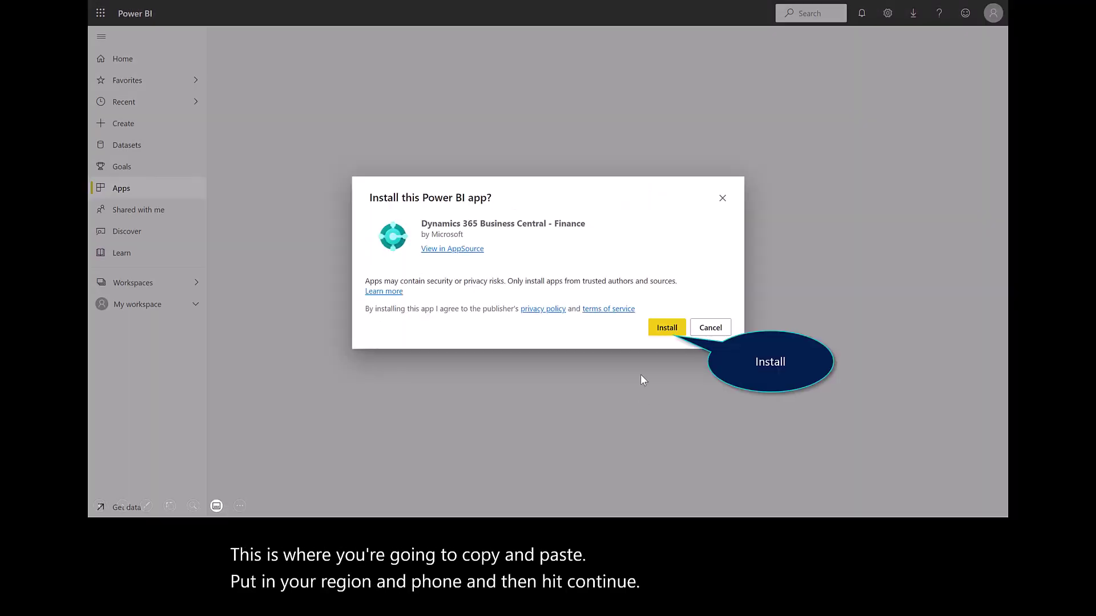
click(660, 334)
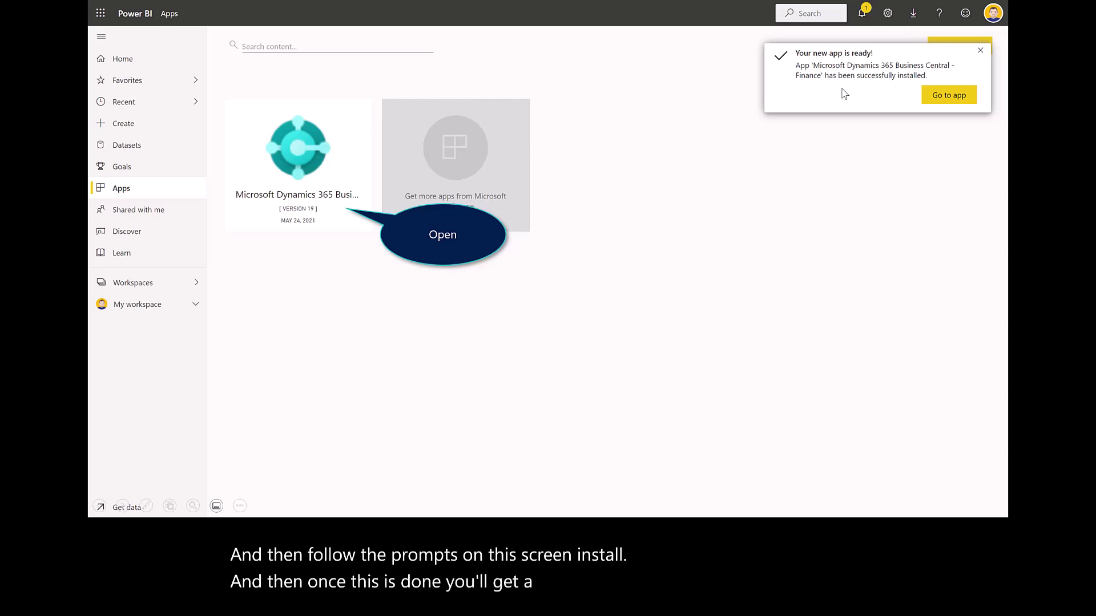
Open the installed Microsoft Dynamics 365 Business Central app from the Power BI Apps page
click(311, 184)
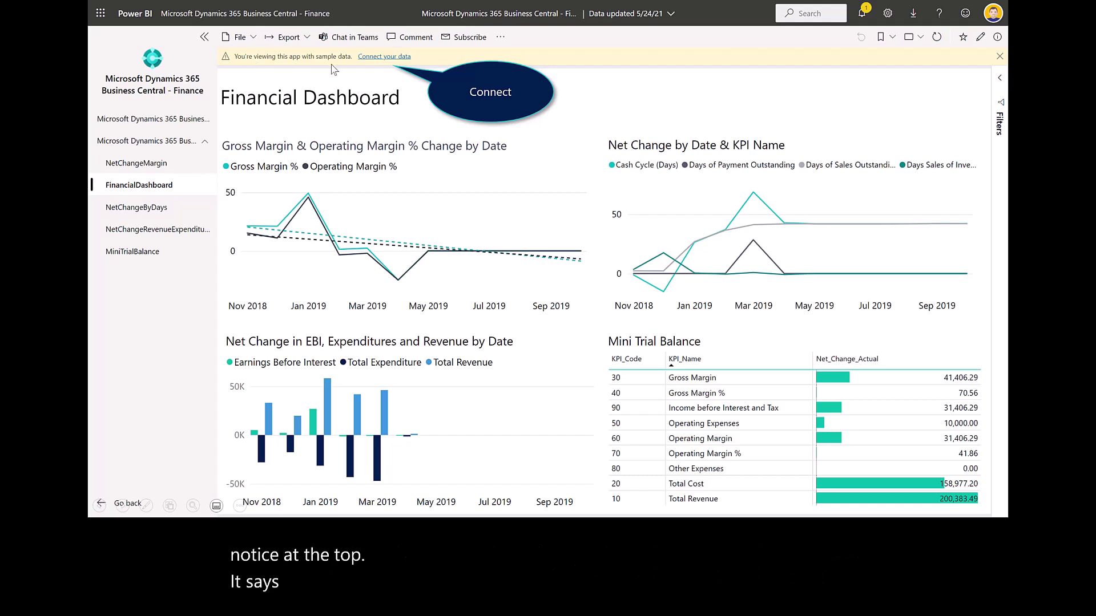
Connect the Finance app to CRONUS USA, Inc. in PRODUCTION using OAuth2 sign-in
click(381, 57)
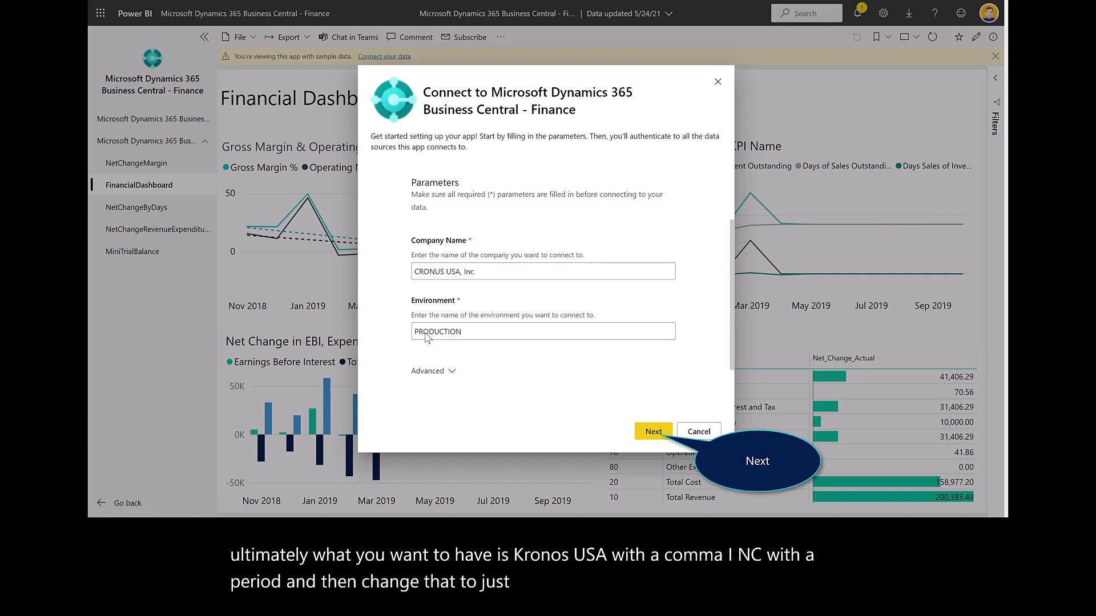
click(654, 434)
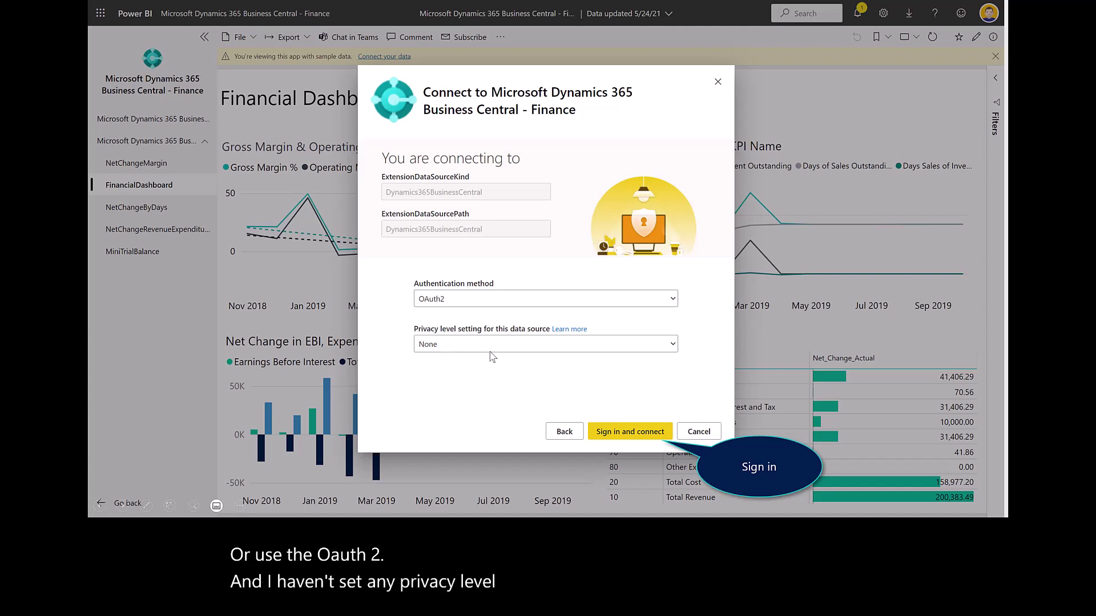
click(629, 432)
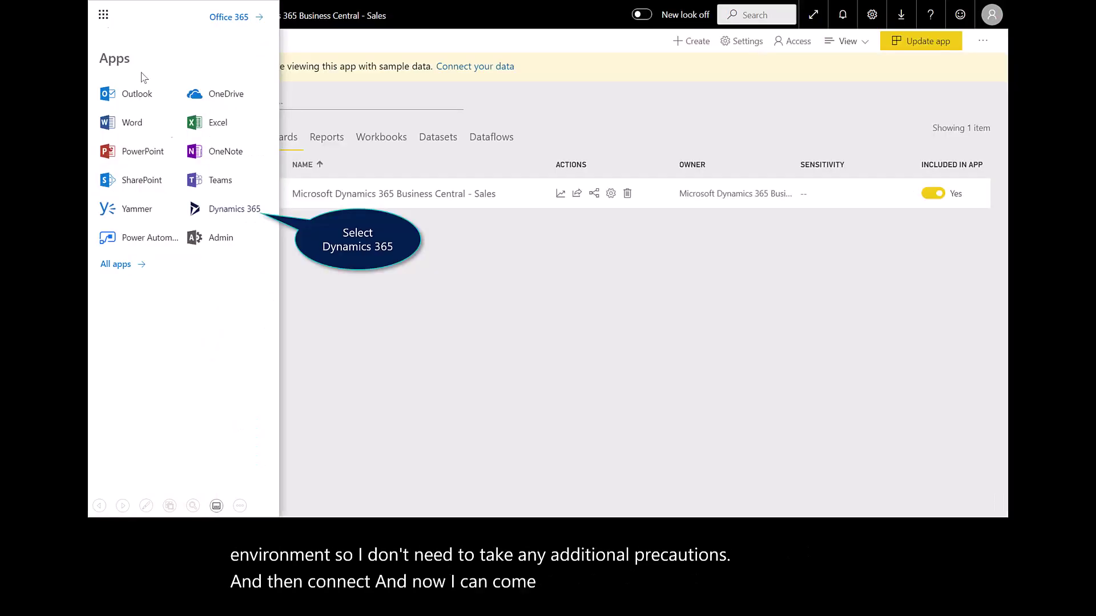
Show the Finance report in Business Central's Power BI Reports part and open it for editing
click(218, 213)
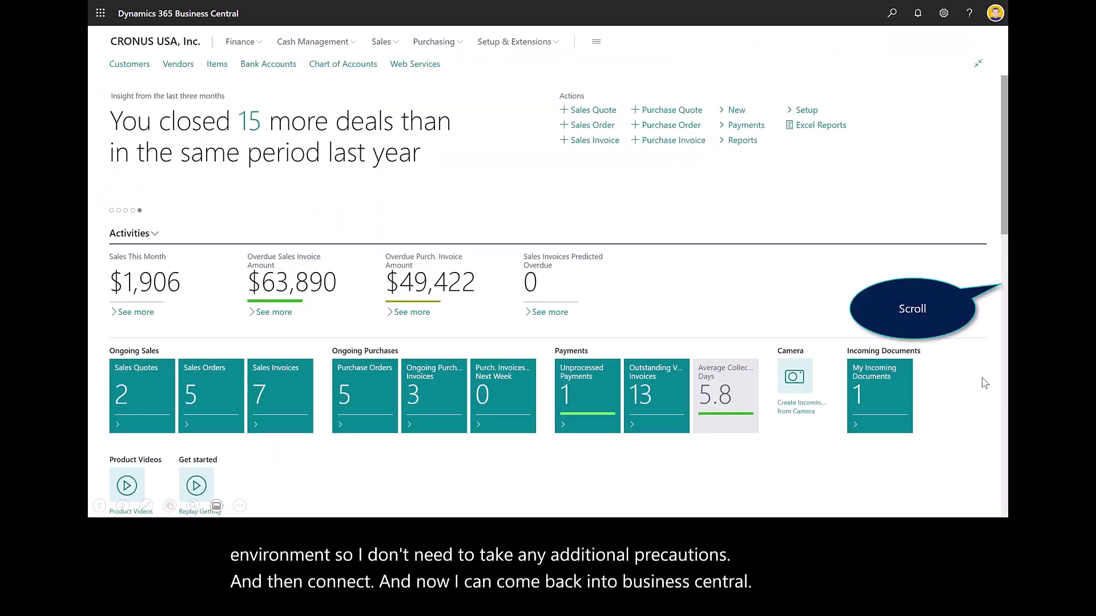
scroll(985, 382, down, 15)
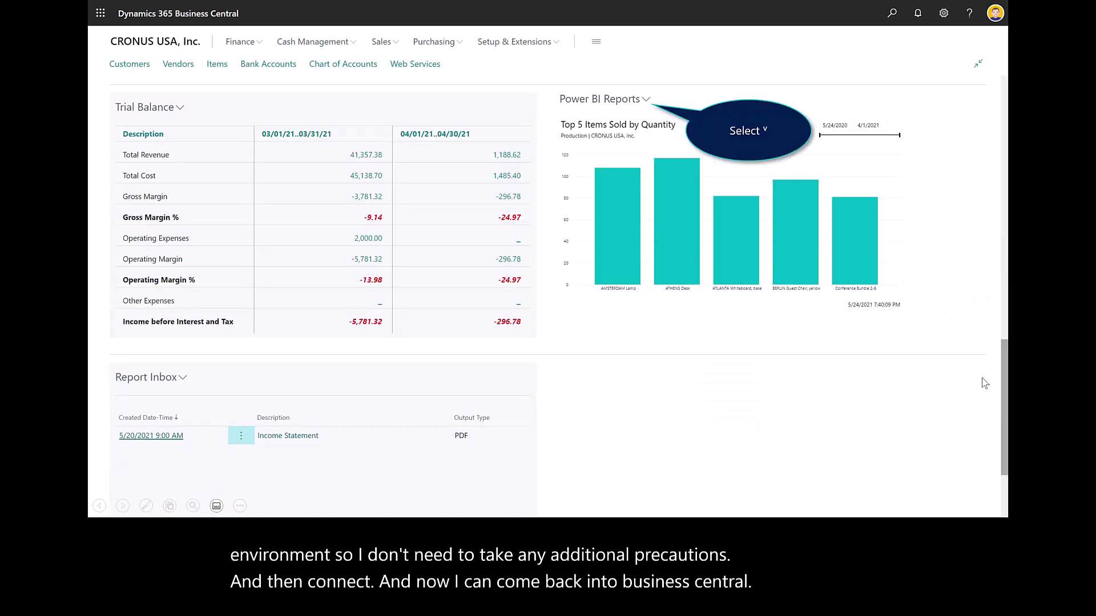
click(646, 100)
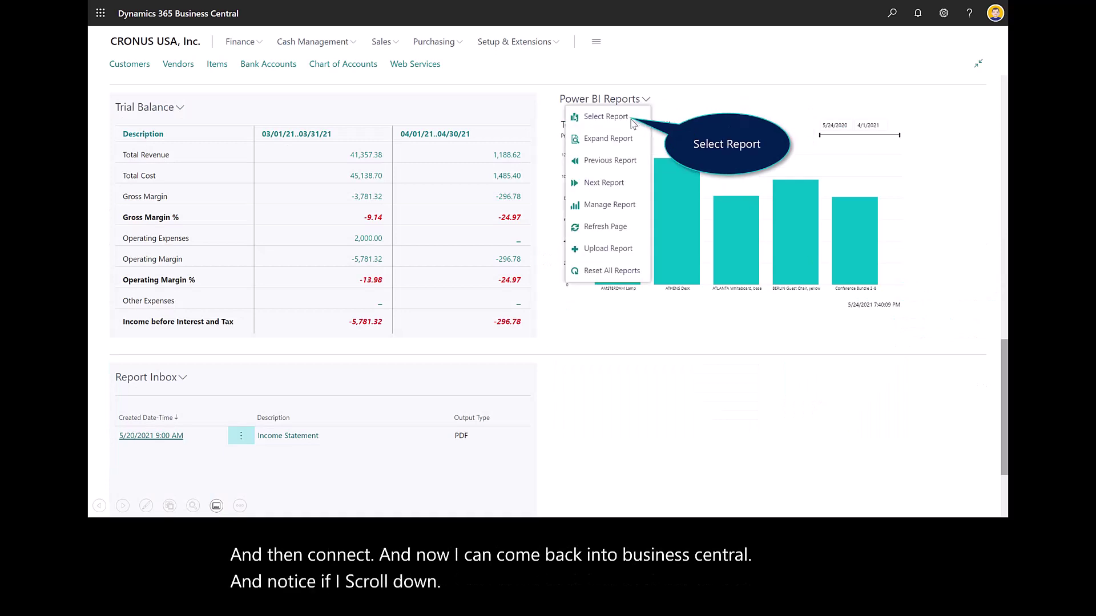
click(635, 122)
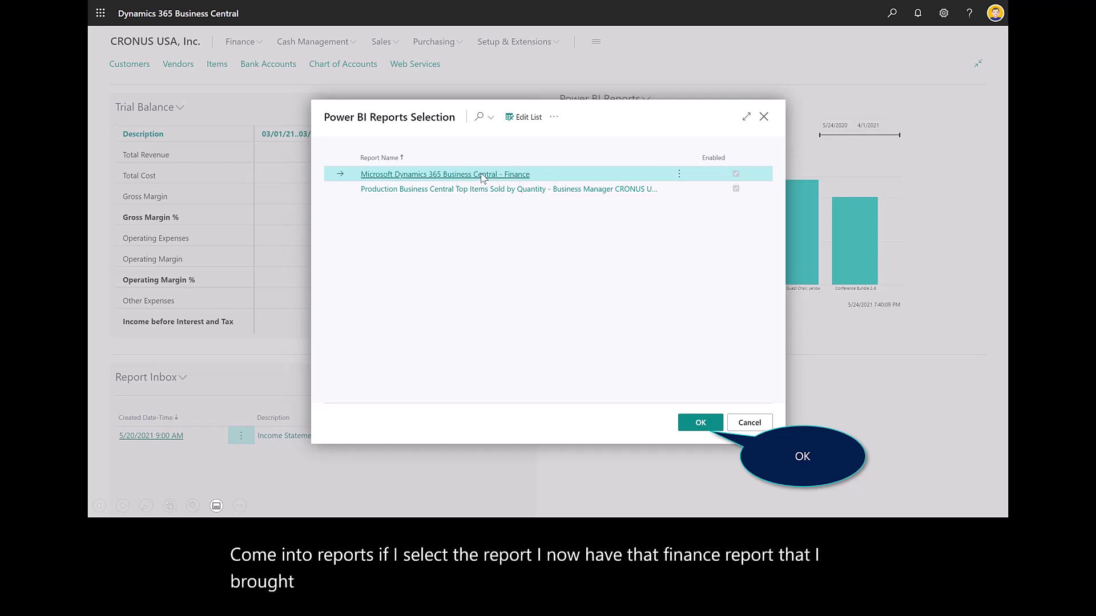
click(695, 427)
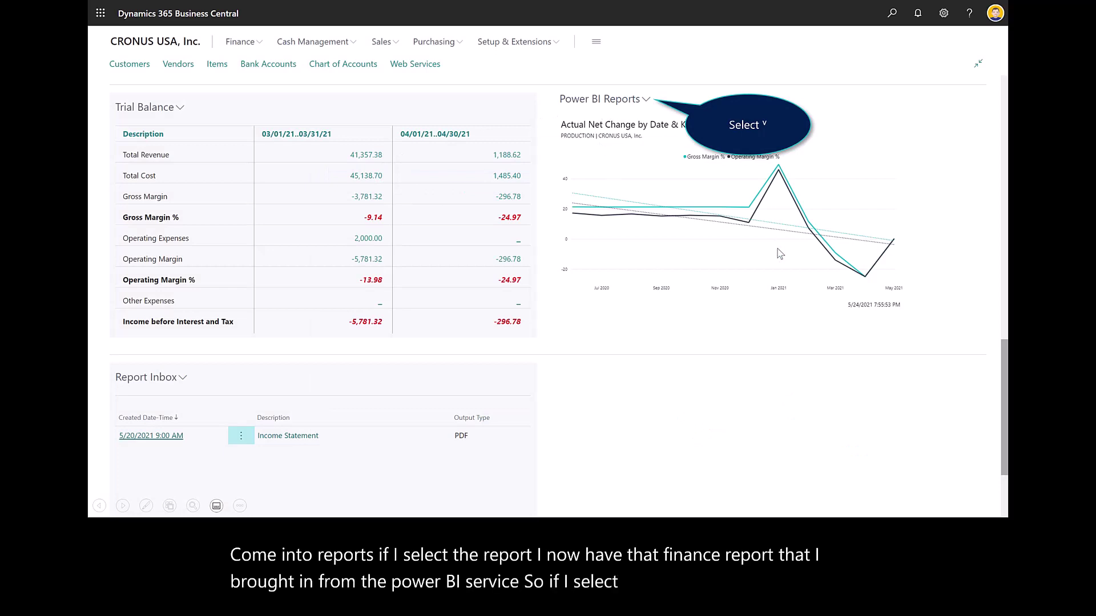
click(646, 100)
click(609, 204)
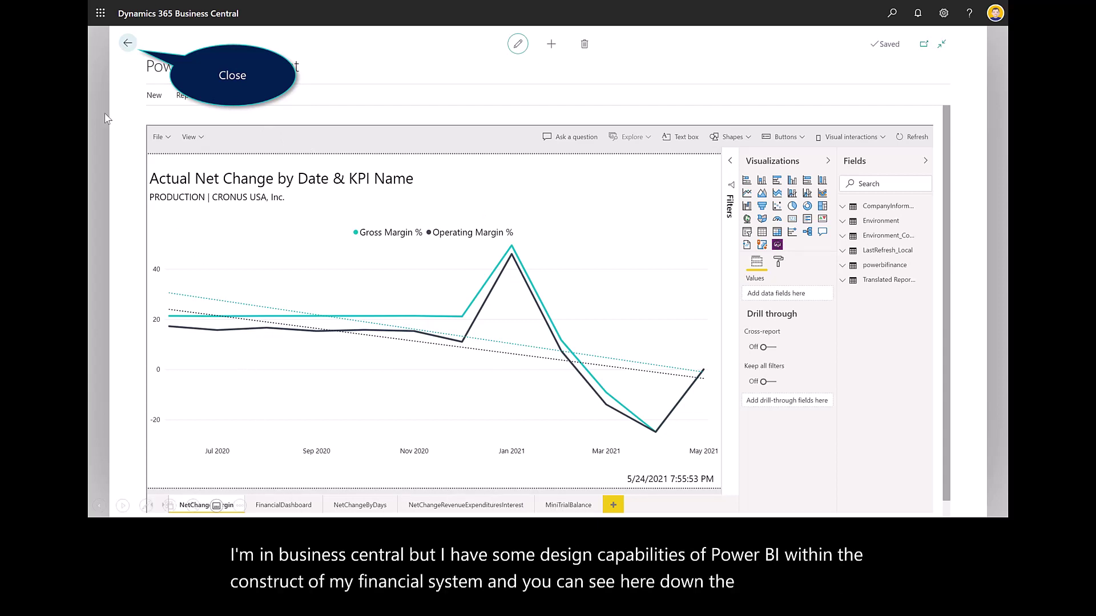
Close the Power BI report editor to return to the role centre's net change chart
click(127, 43)
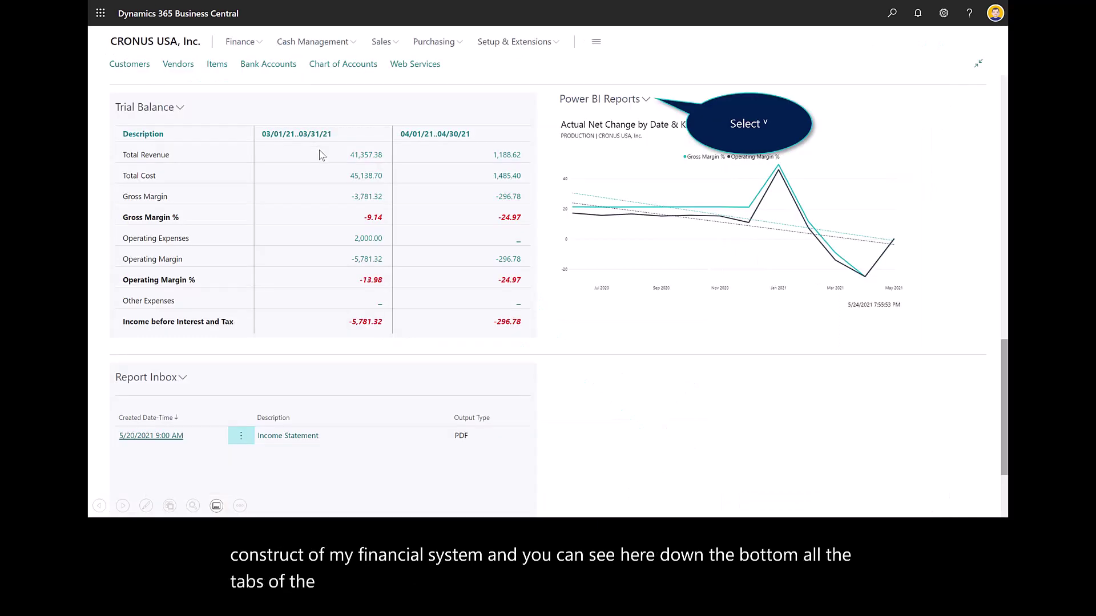
Browse Power BI service apps from Select Report and open the Business Central – Sales app details
click(646, 100)
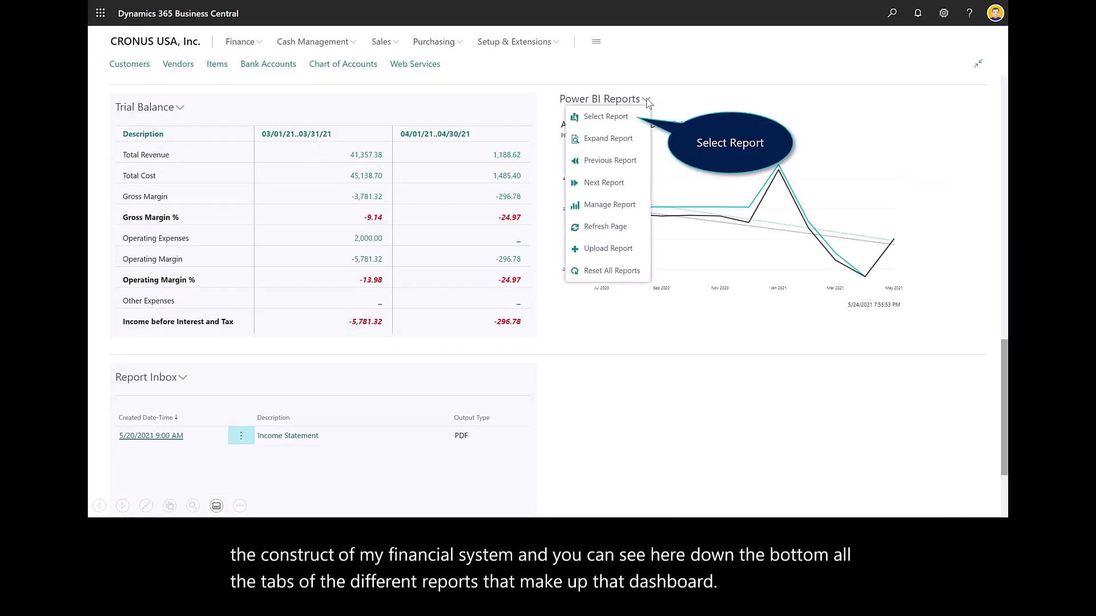
click(626, 115)
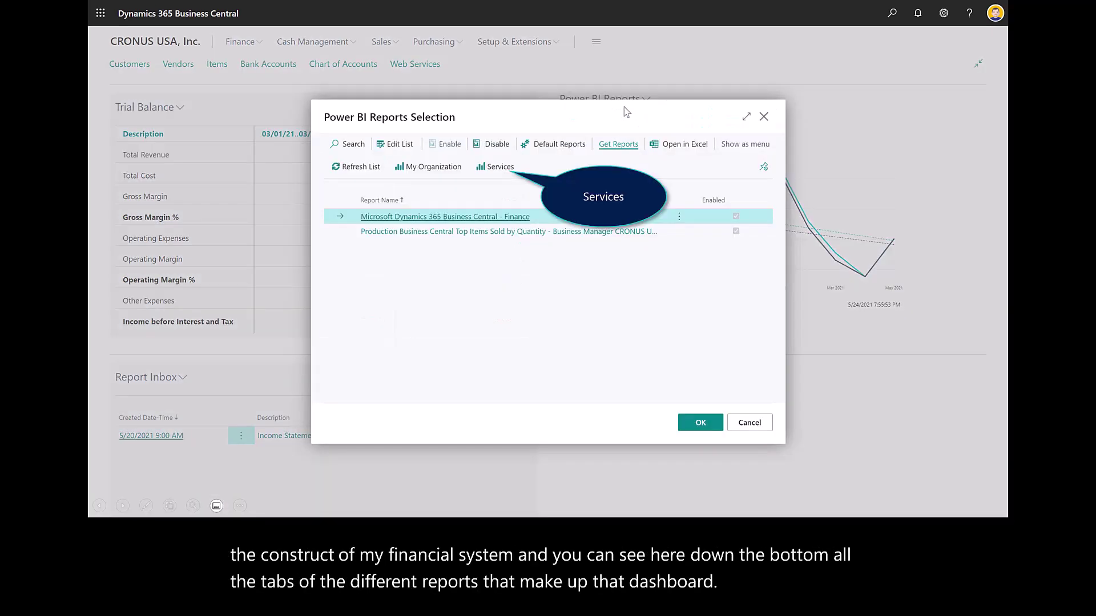
click(494, 168)
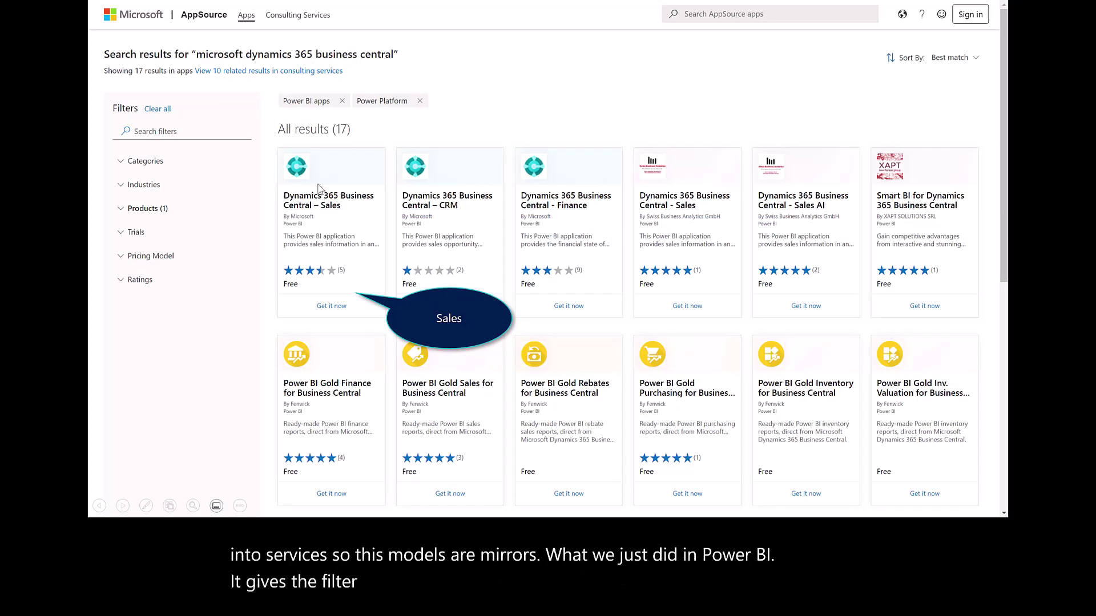
click(325, 246)
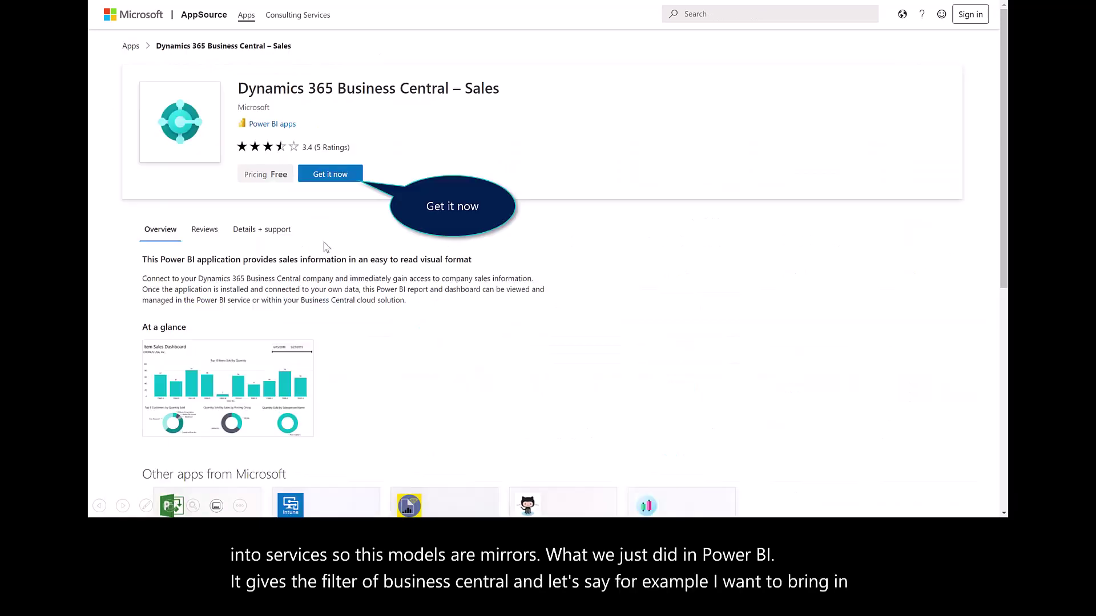
Install the Dynamics 365 Business Central – Sales app and open it
click(331, 175)
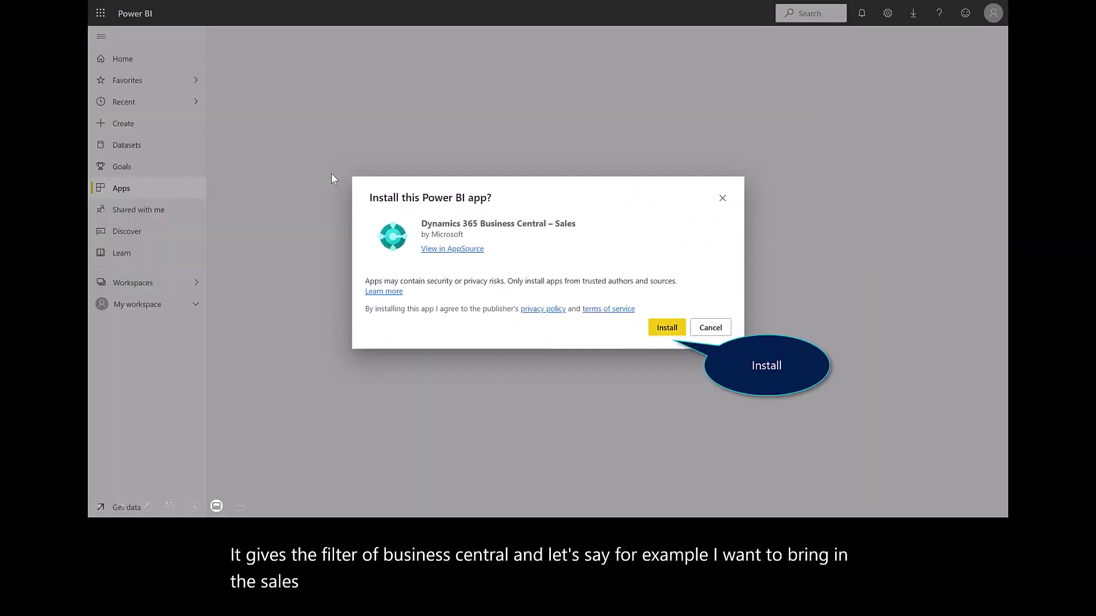
click(662, 326)
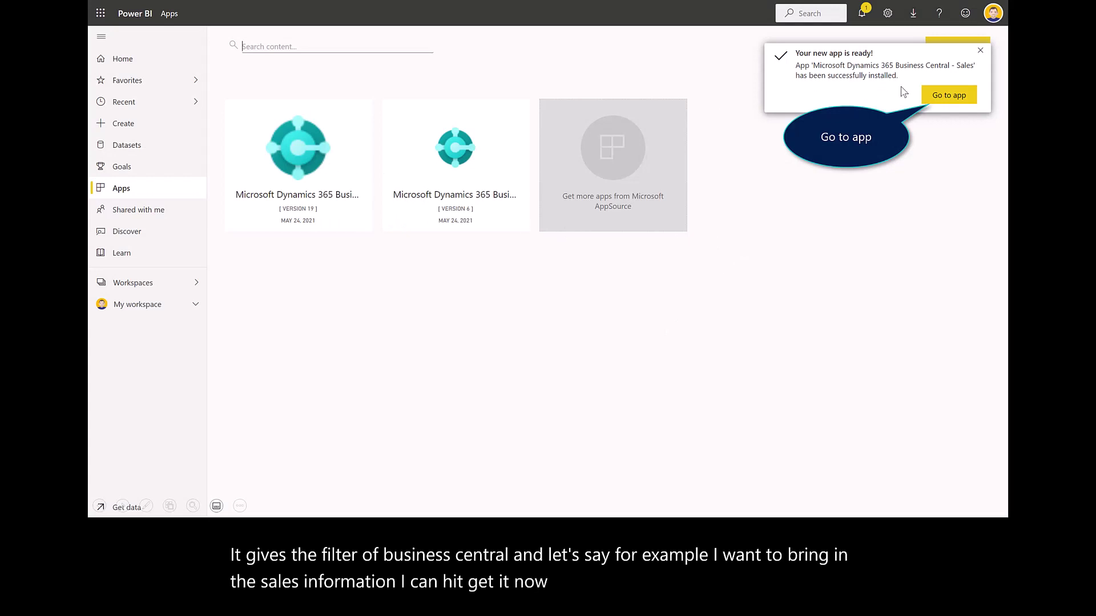
click(962, 100)
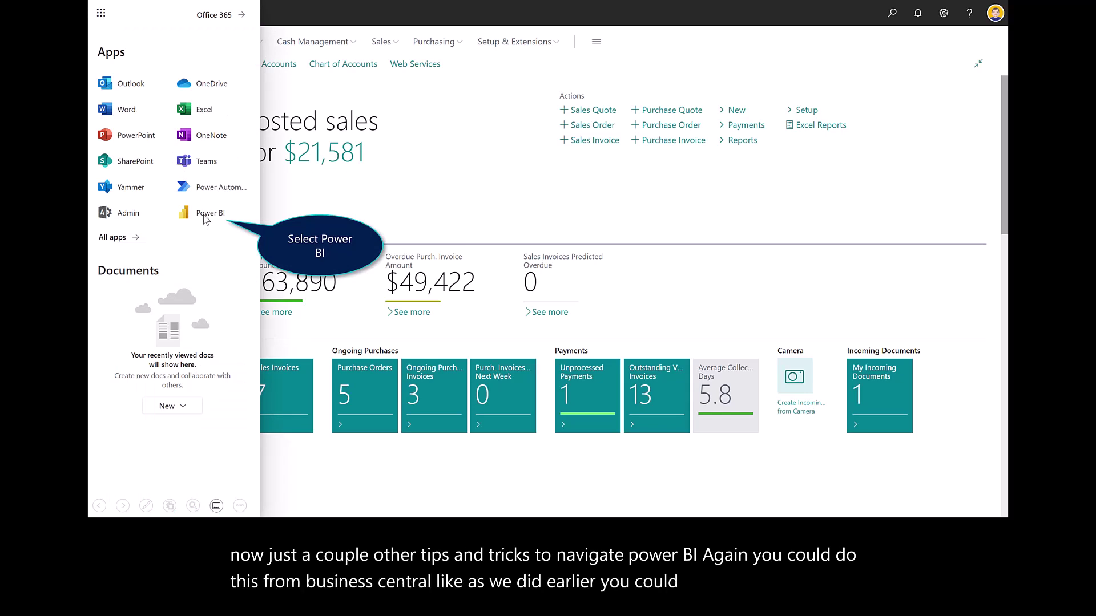
Go to Power BI and open the Microsoft Dynamics 365 Business Central - Finance workspace
click(205, 216)
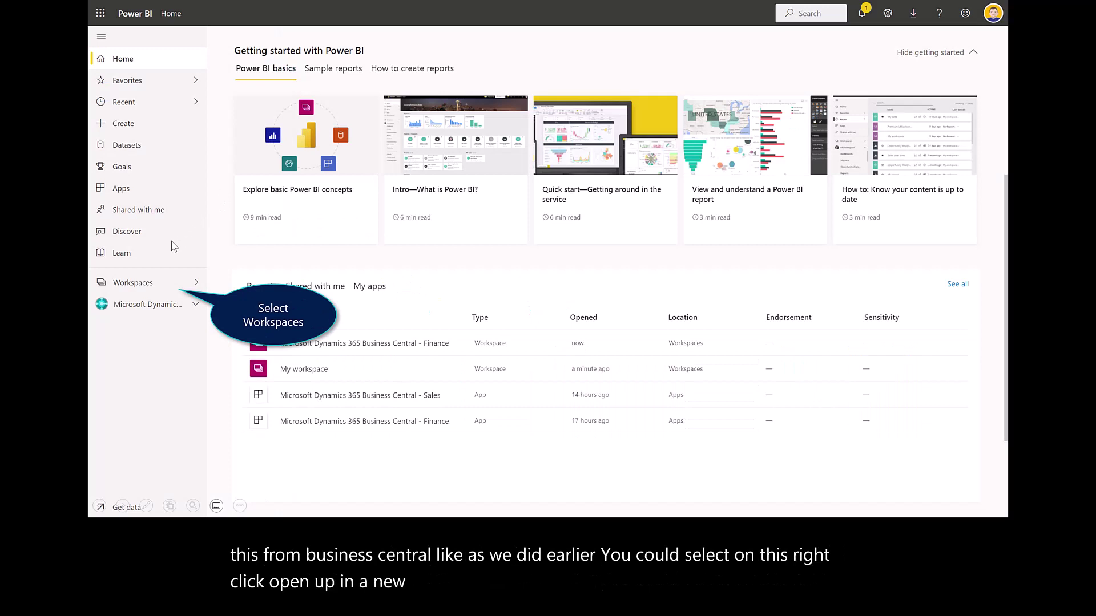
click(143, 288)
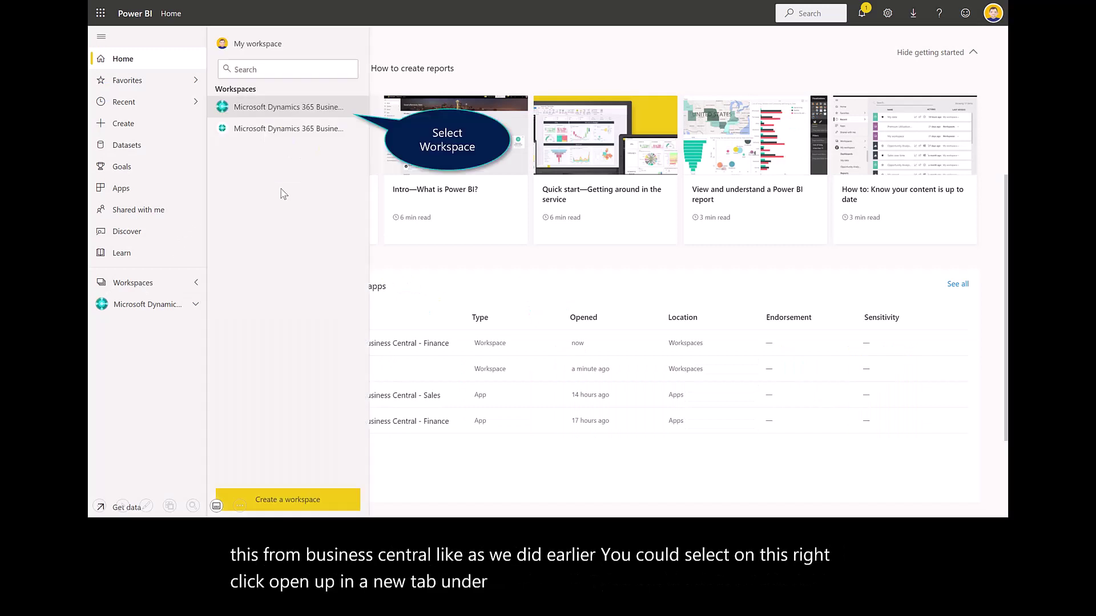
click(327, 107)
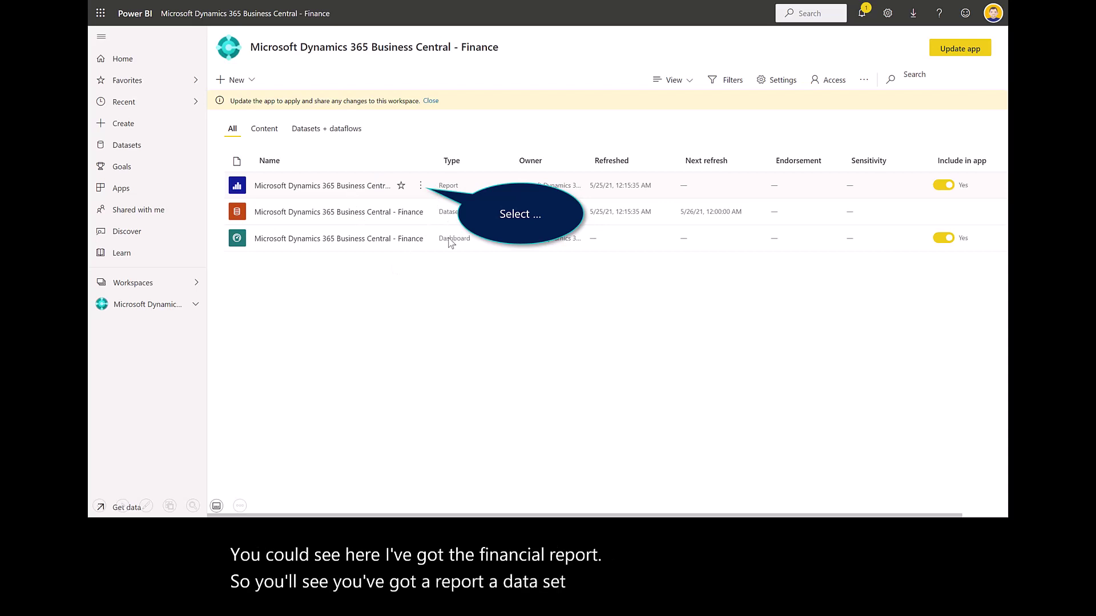
Generate Quick Insights for the Business Central - Finance report
click(420, 187)
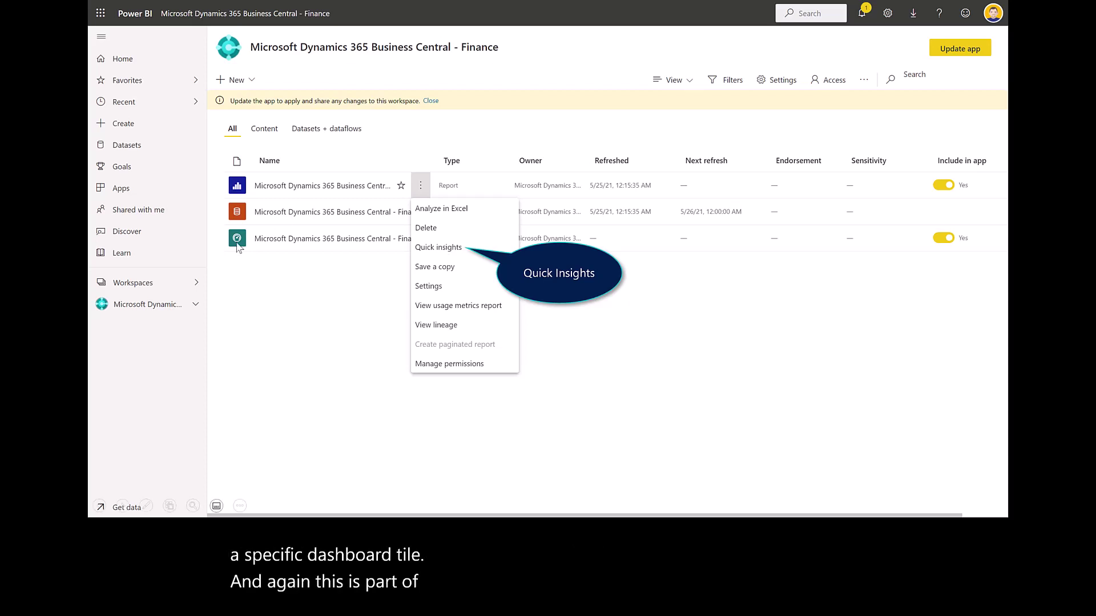
click(451, 247)
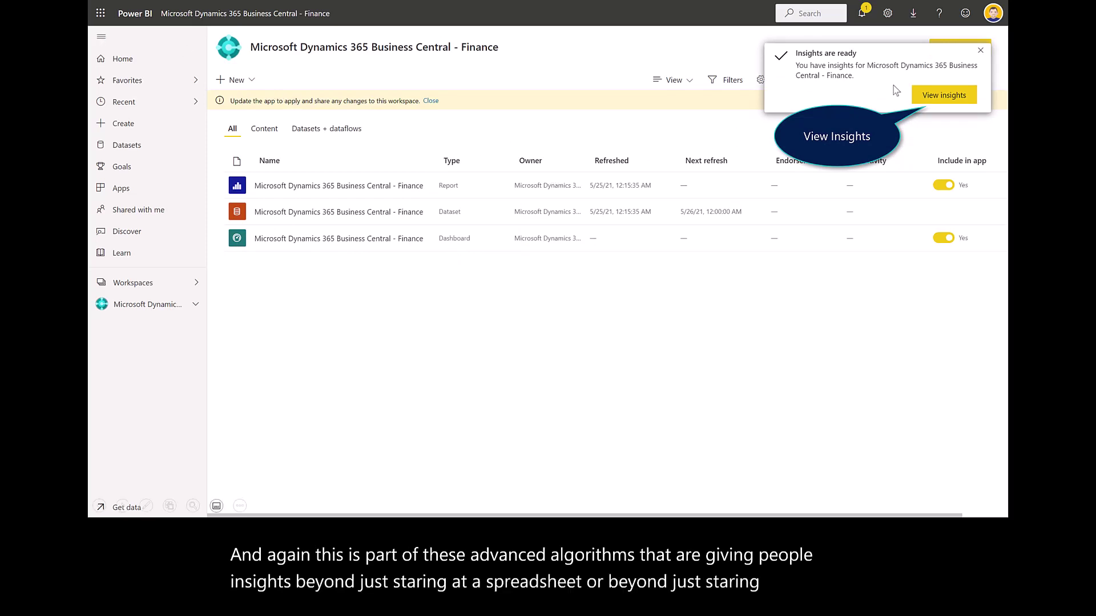
View the generated Net_Change_Actual insight cards for the Finance report
click(939, 100)
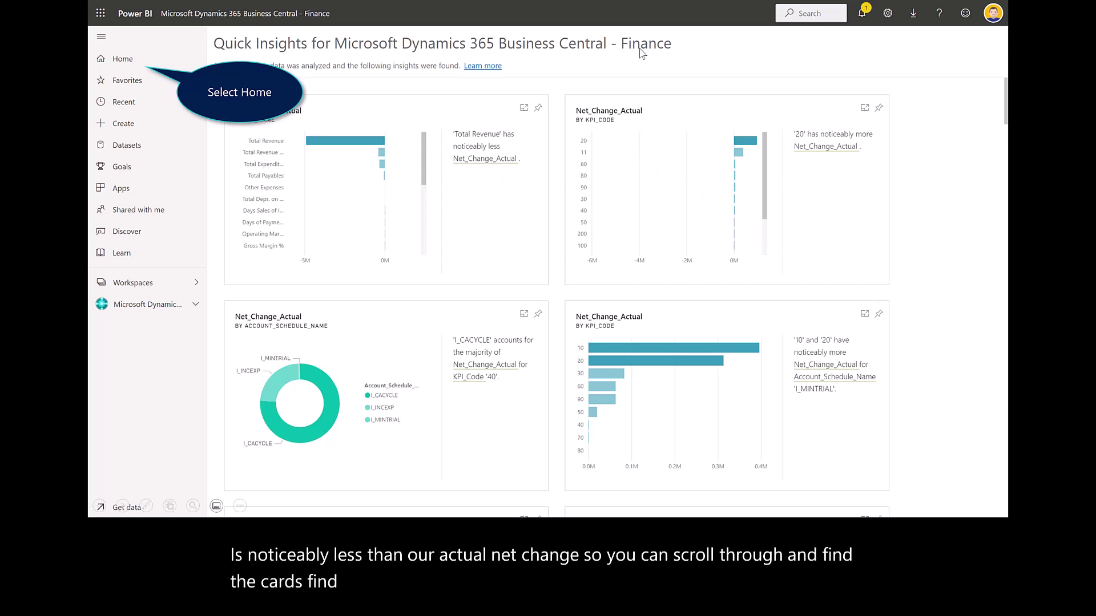
Return to the Power BI Home page to reach Get Data
click(127, 61)
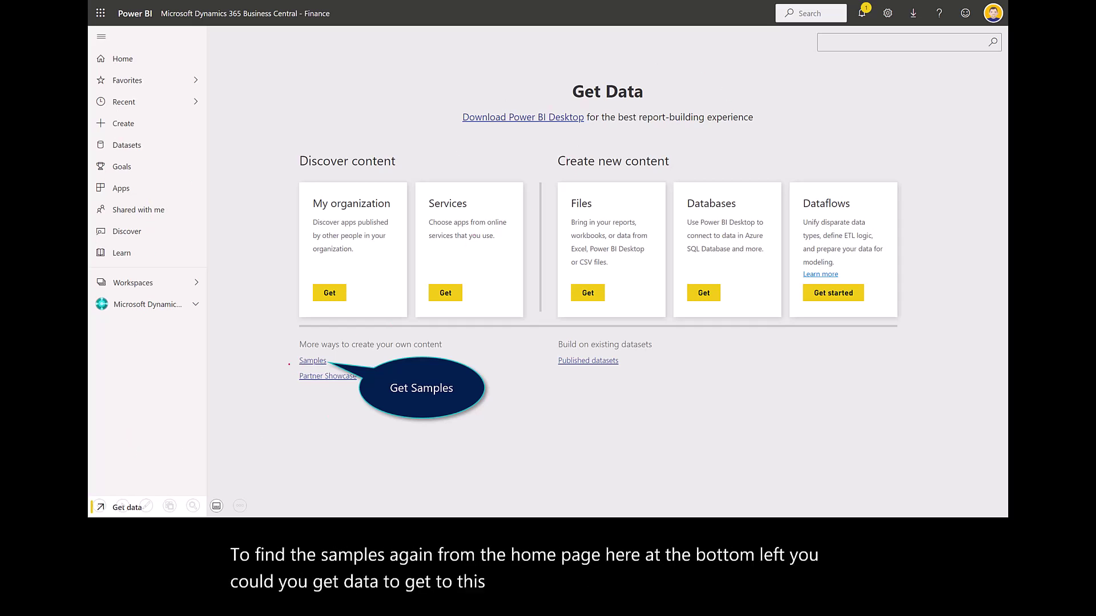
Browse the eight sample packs, including Customer Profitability and Retail Analysis
click(312, 360)
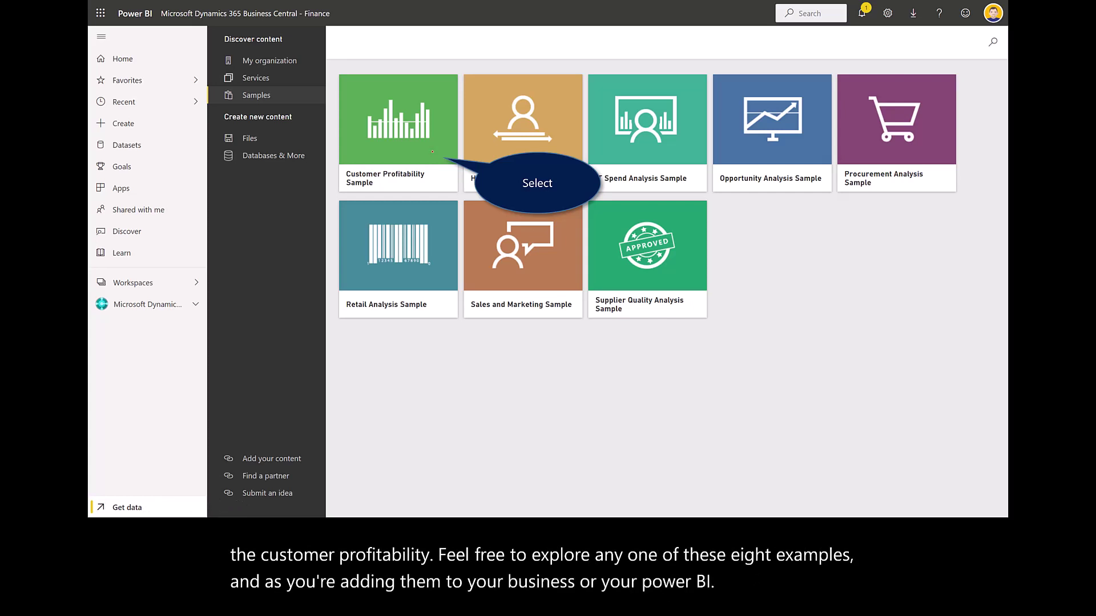
Open the Customer Profitability Sample and filter its scorecard to the NORTH region
click(432, 152)
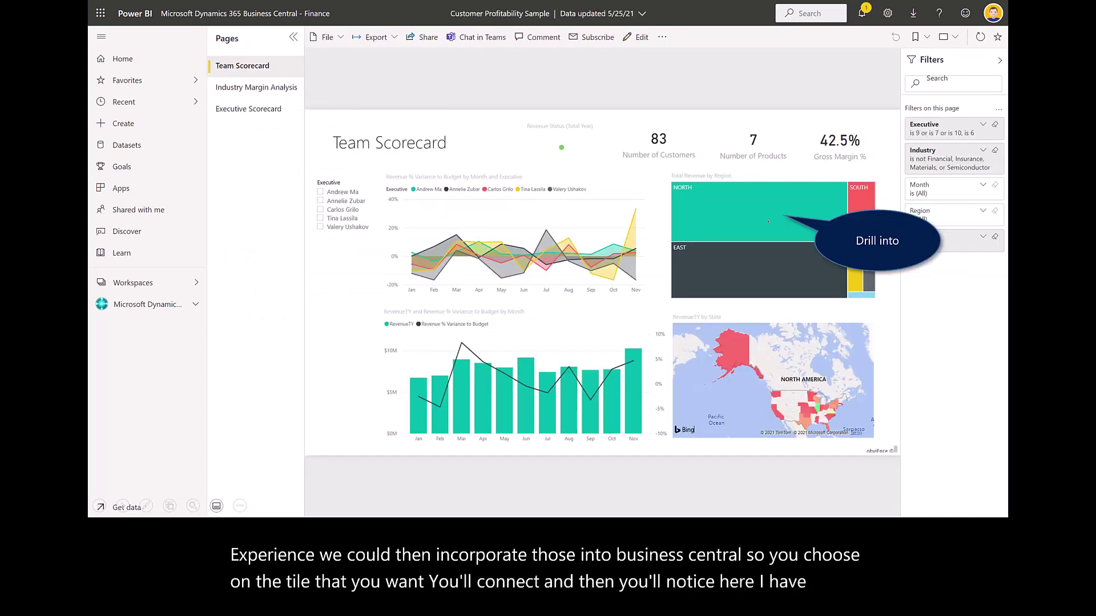
click(755, 222)
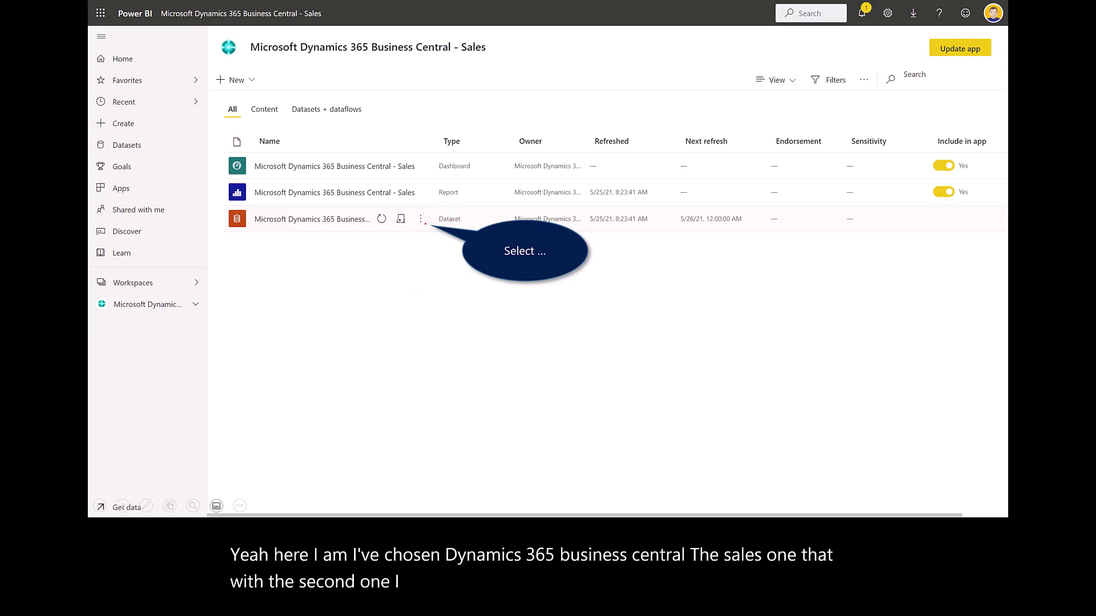
Create a new blank report from the Business Central - Sales dataset
click(421, 219)
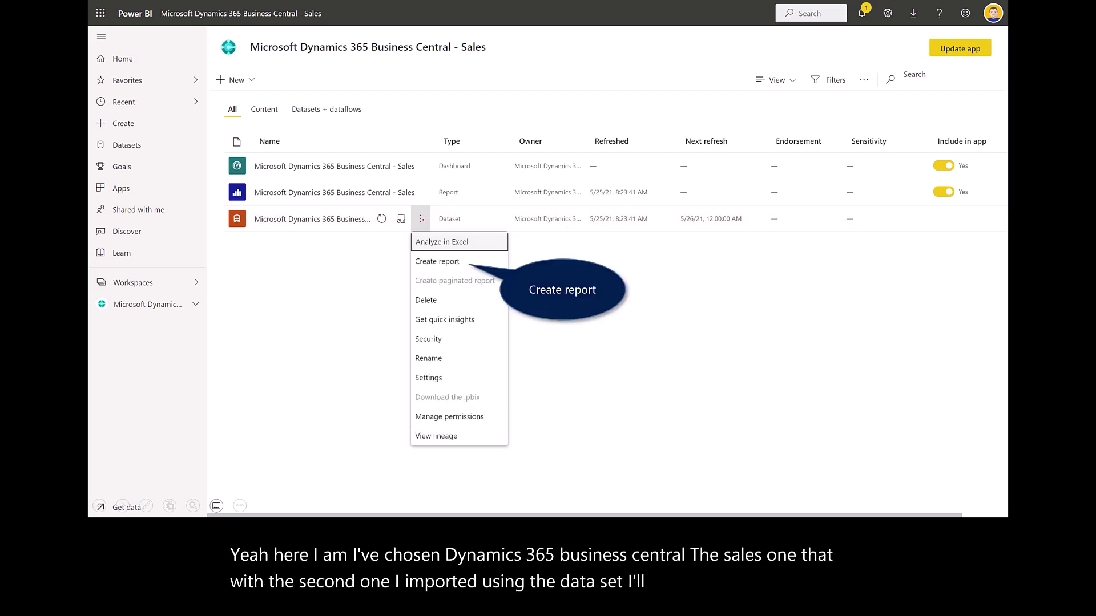
click(437, 262)
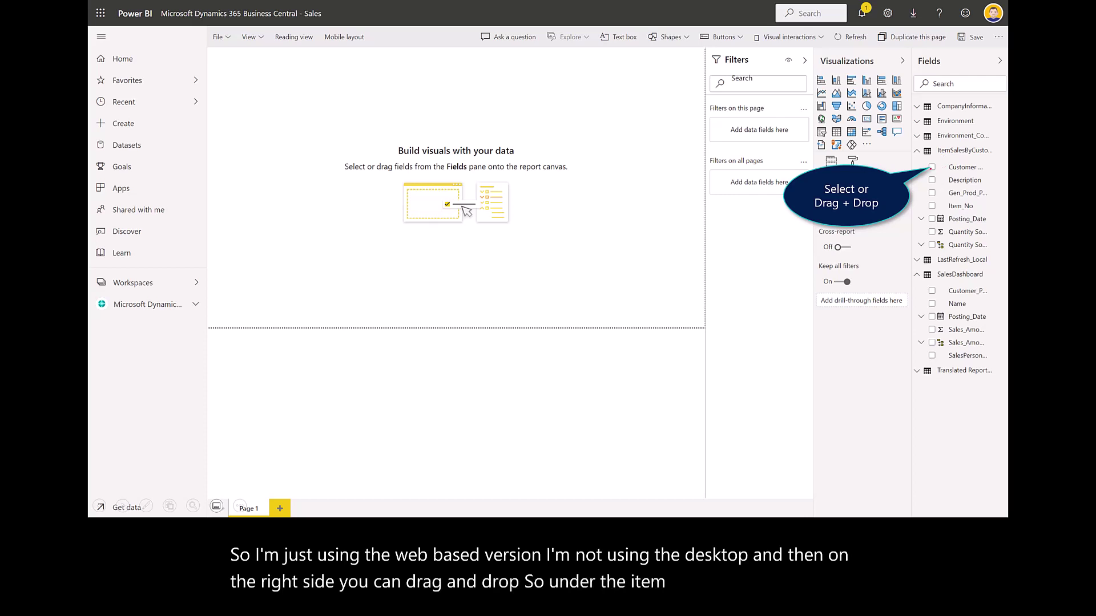
Build a treemap of Quantity Sold by Customer Name and enlarge it across the upper left
click(932, 167)
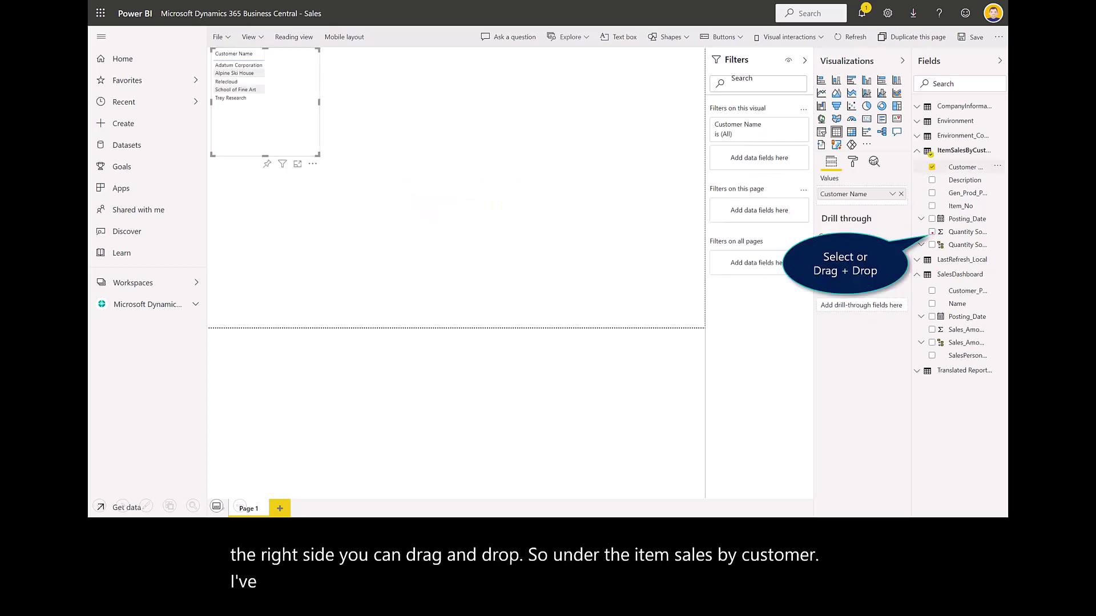
click(932, 231)
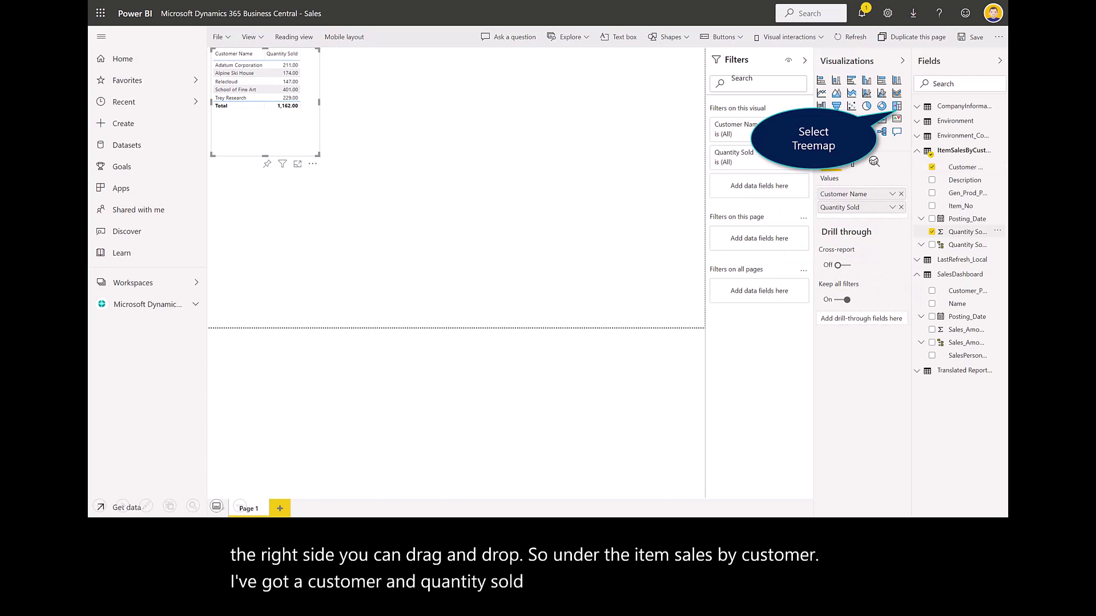
click(897, 105)
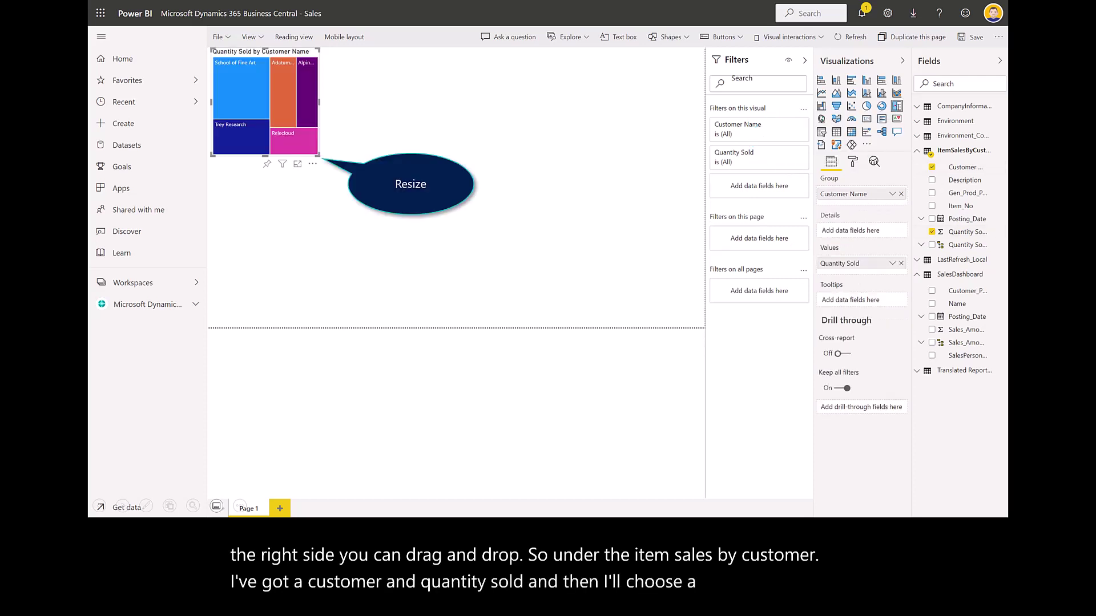
drag(319, 154, 455, 186)
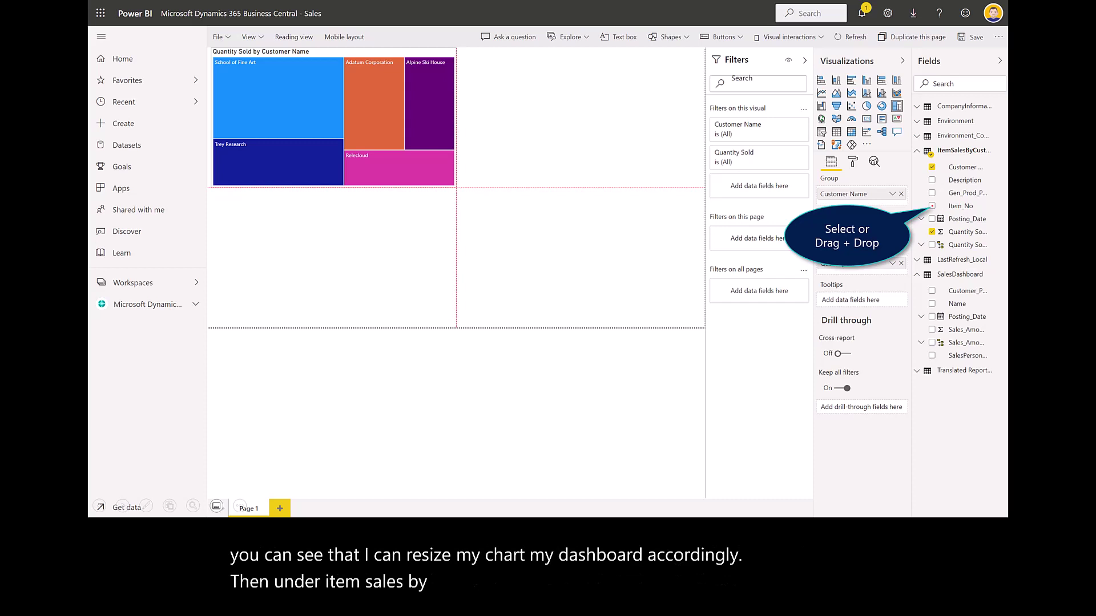
Add a stacked bar chart of Quantity Sold by Item_No and an 'Ad Hoc Sales Report' title box
click(932, 205)
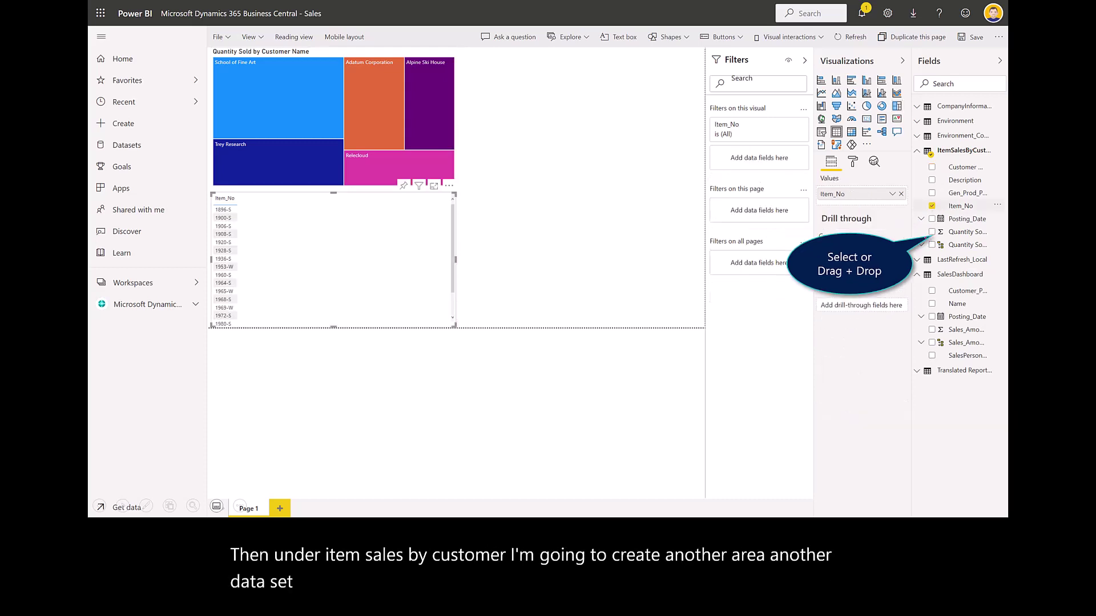
click(932, 231)
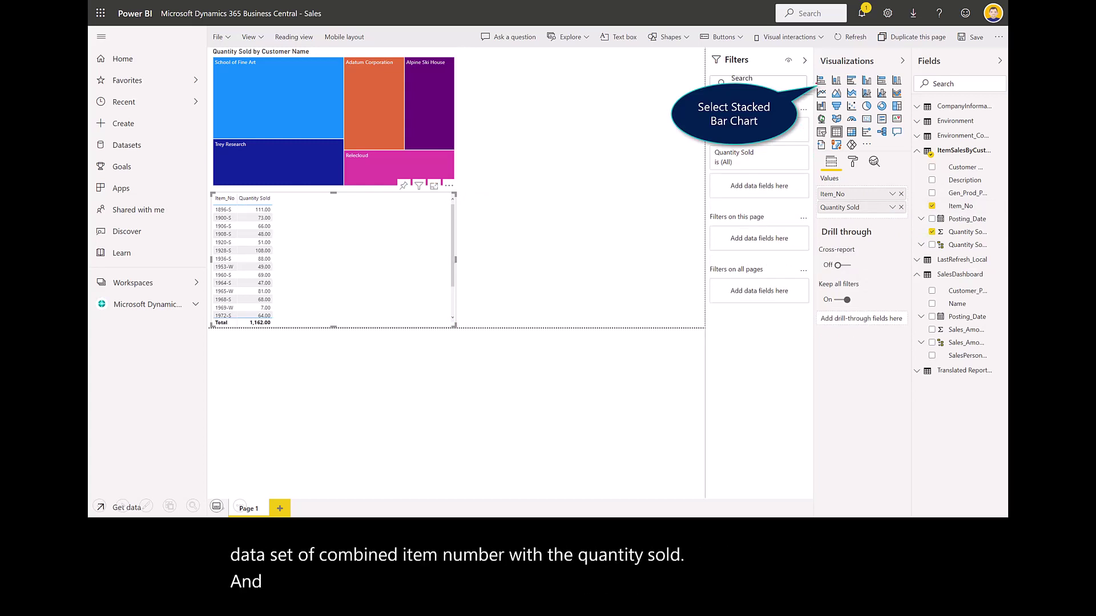
click(821, 80)
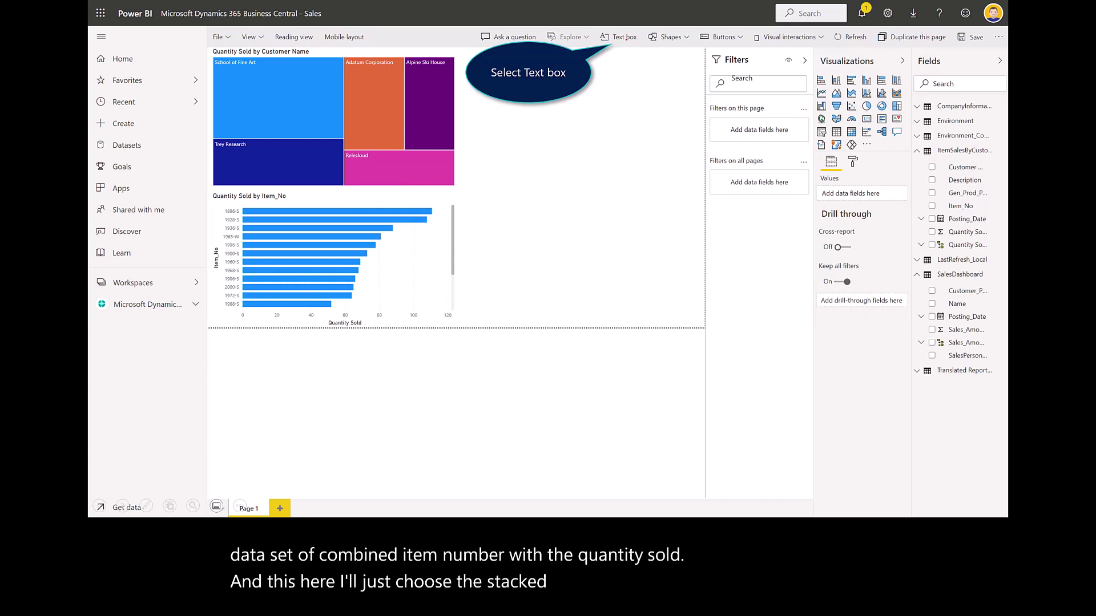
click(625, 37)
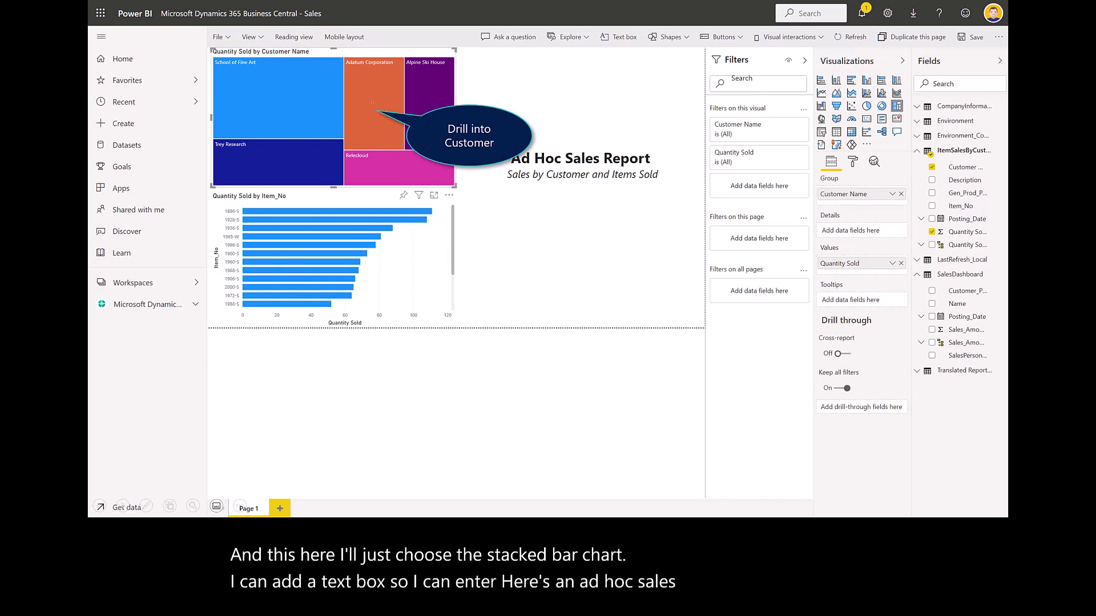
Select Adatum Corporation in the customer treemap to highlight its item quantities in the Item_No bar chart
click(374, 102)
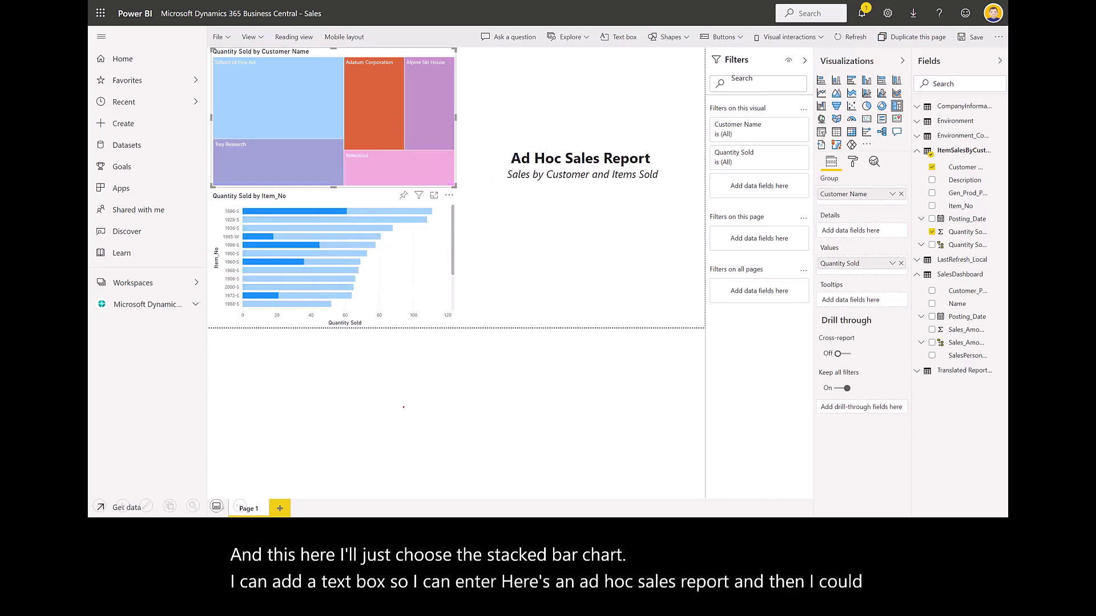